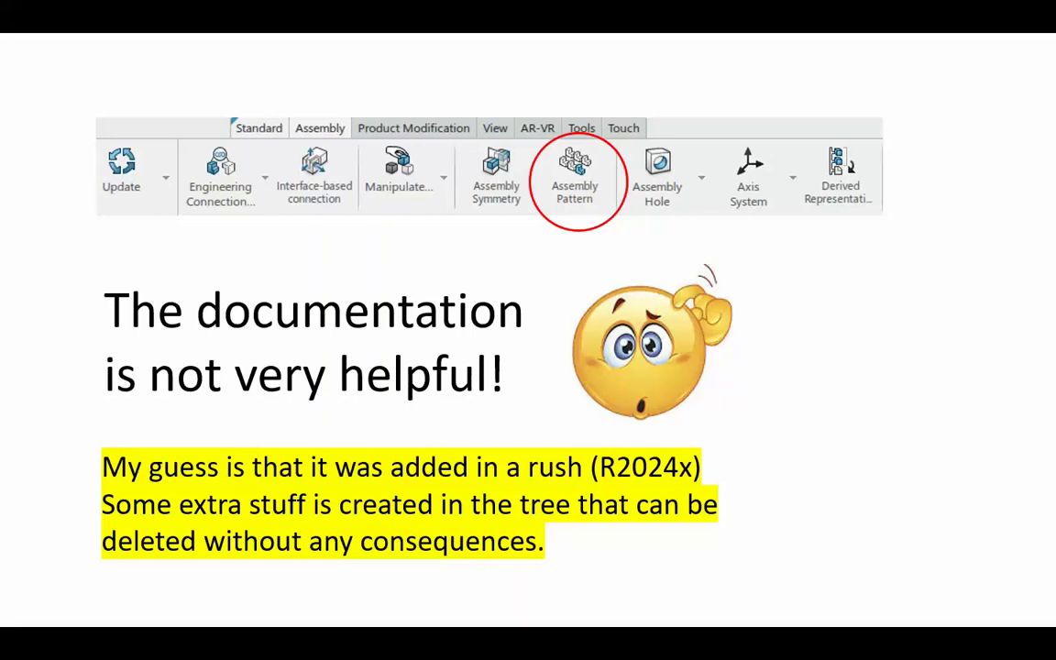
Advance the slideshow to the slide showing the empty Assembly Pattern dialog in Standard mode.
key("Right")
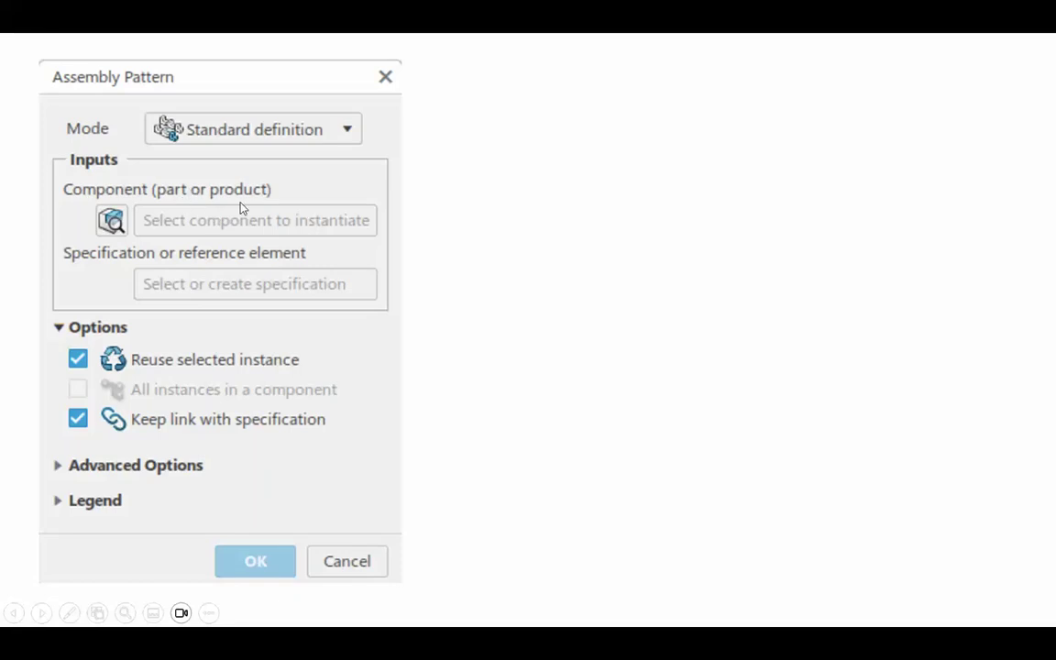
Reveal the second Assembly Pattern dialog with the Create user pattern option circled.
left_click(829, 274)
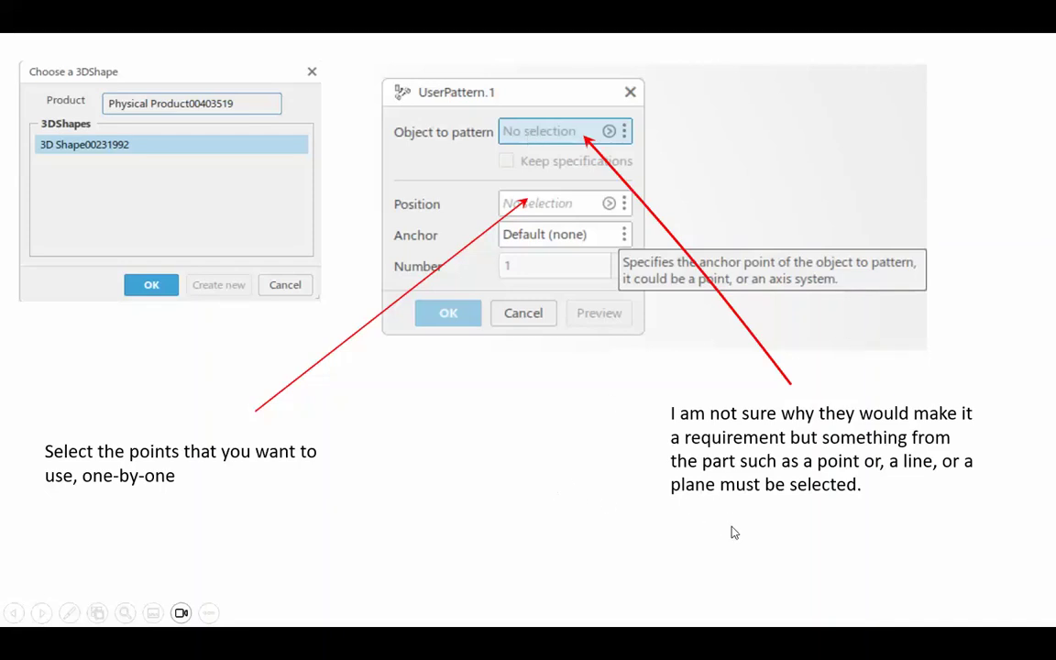
Go past the last slide and exit the finished slideshow.
left_click(758, 529)
left_click(758, 528)
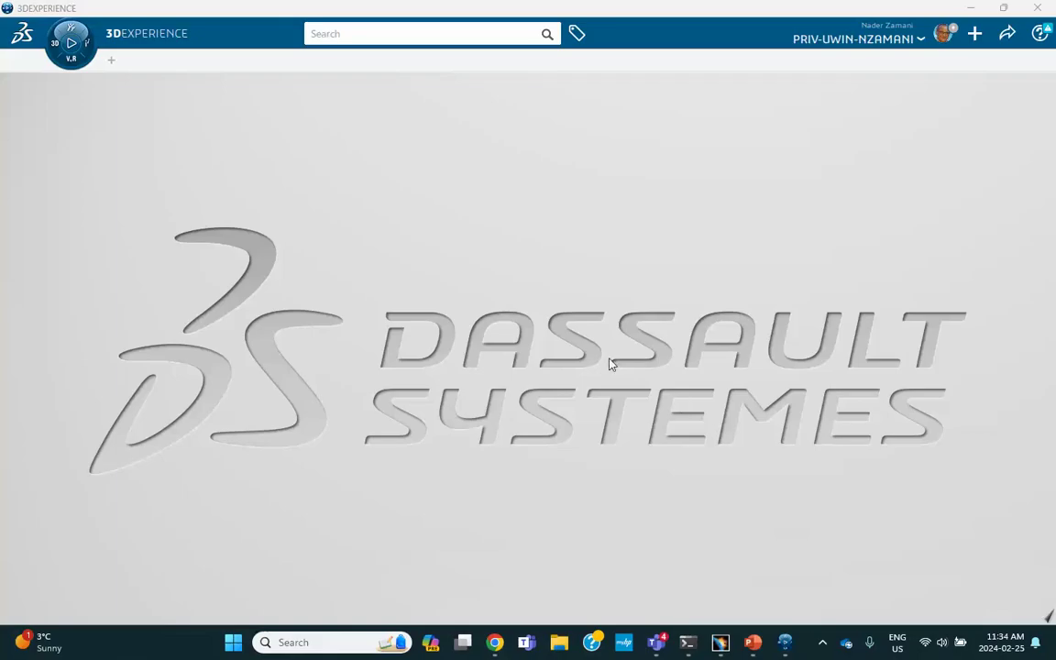
Start a new Assembly Design product, insert a 3D Part, and edit its 3D Shape00232042.
left_click(61, 51)
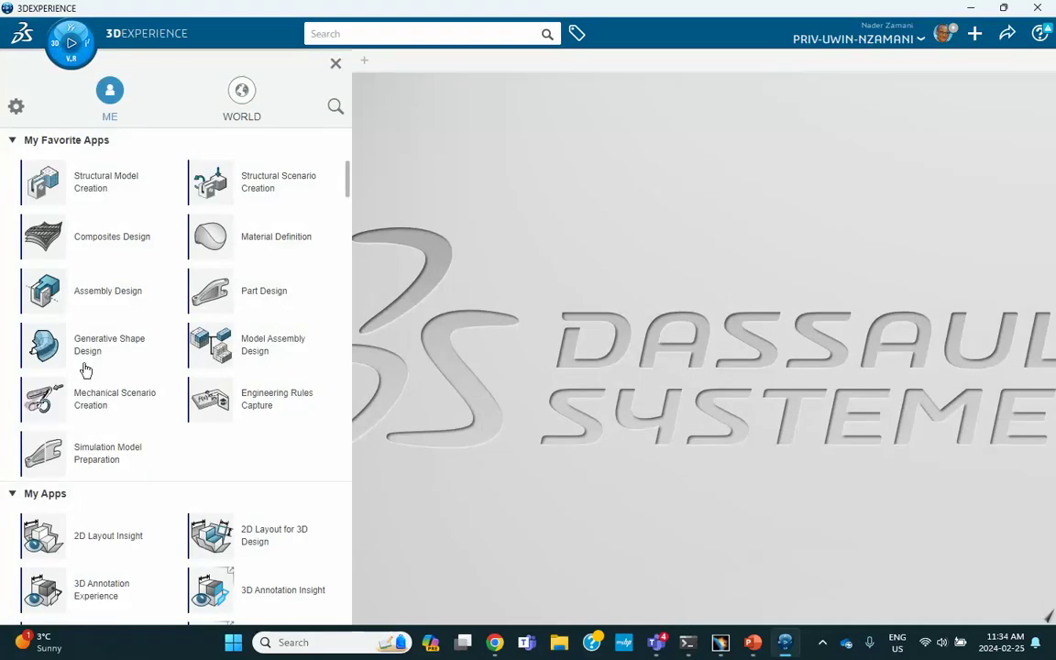
left_click(92, 295)
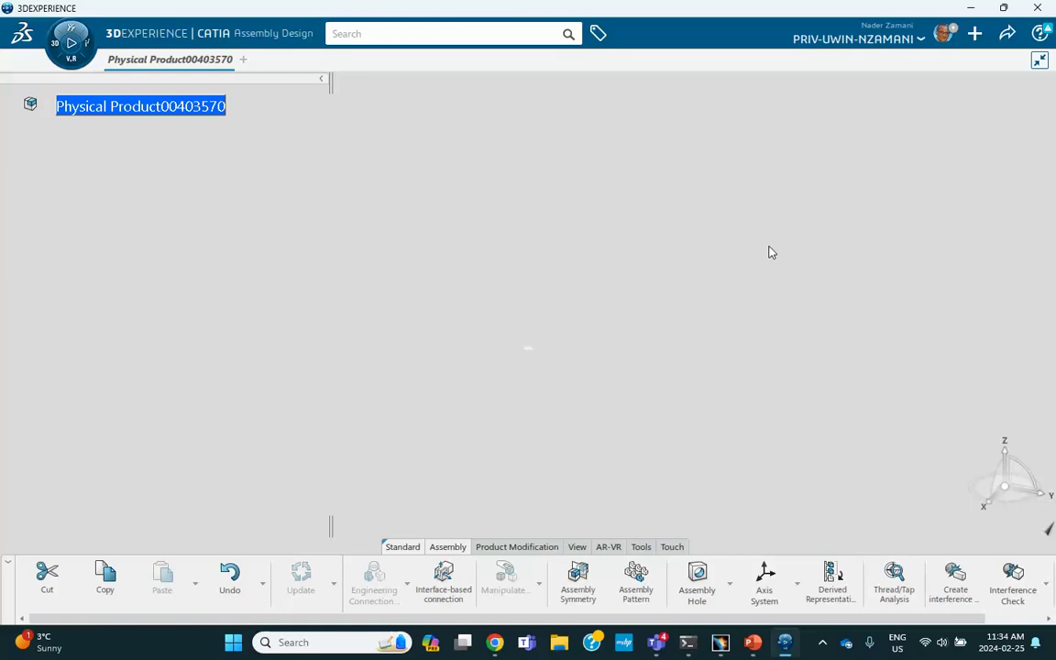
right_click(139, 109)
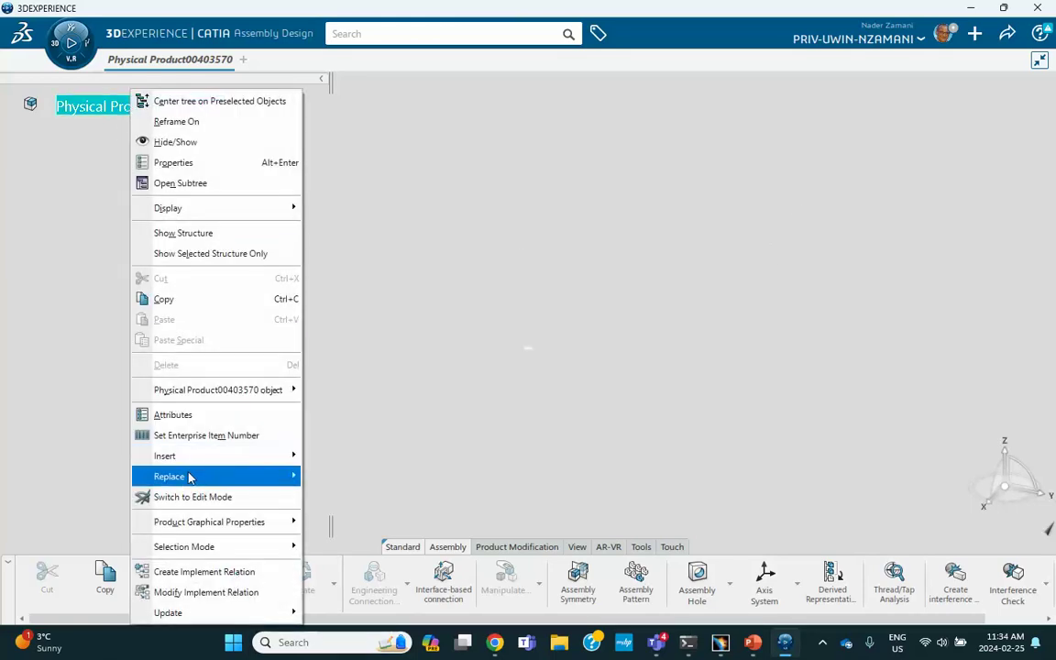
mouse_move(182, 459)
left_click(391, 203)
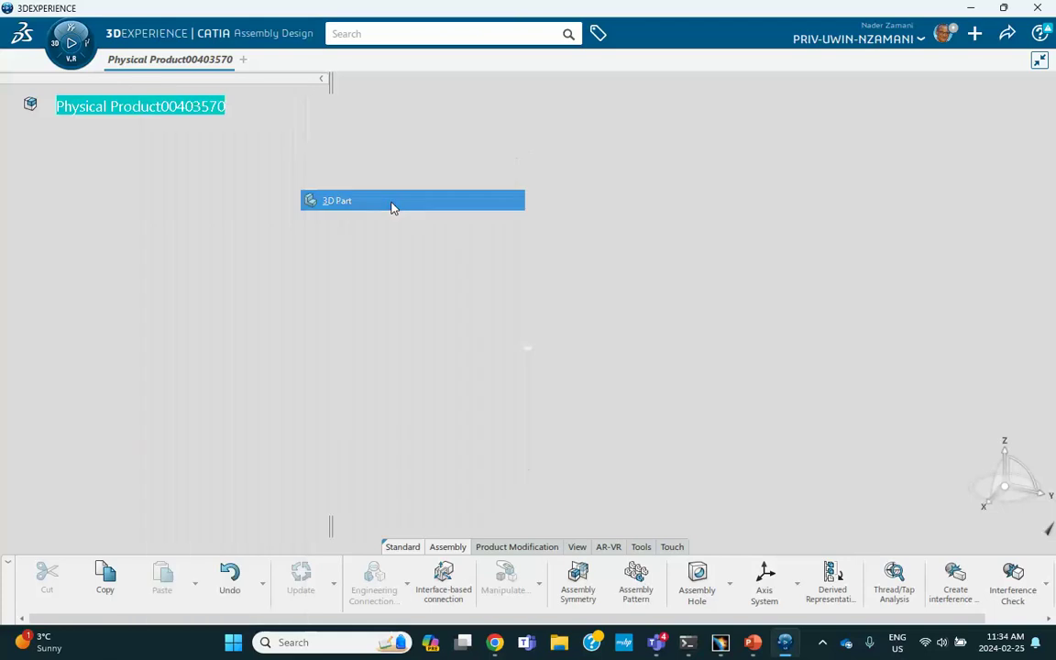
left_click(29, 135)
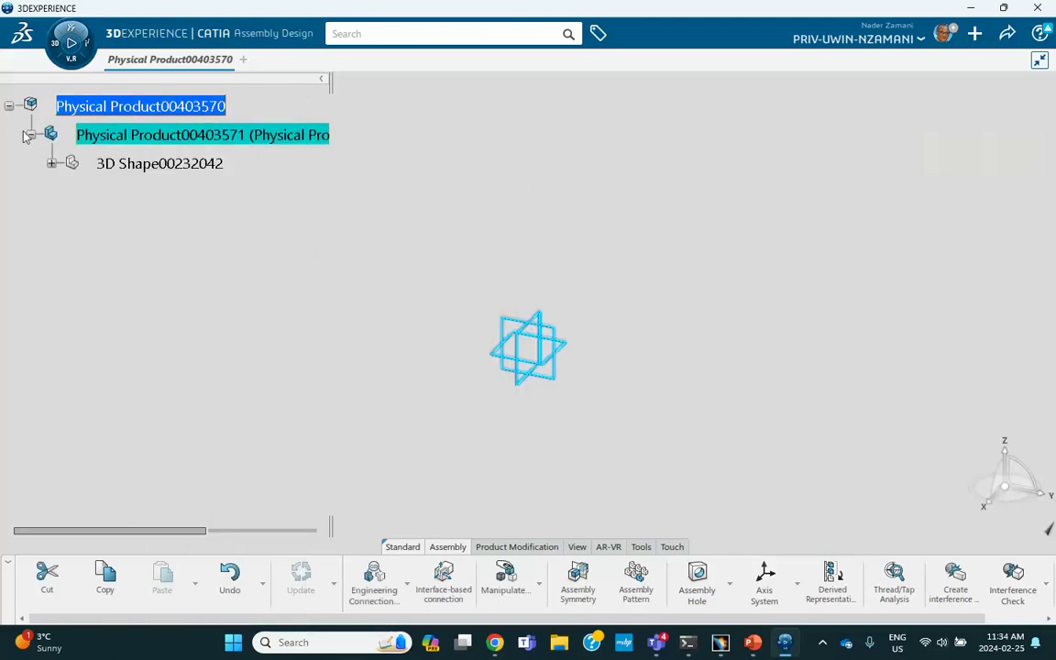
left_click(51, 162)
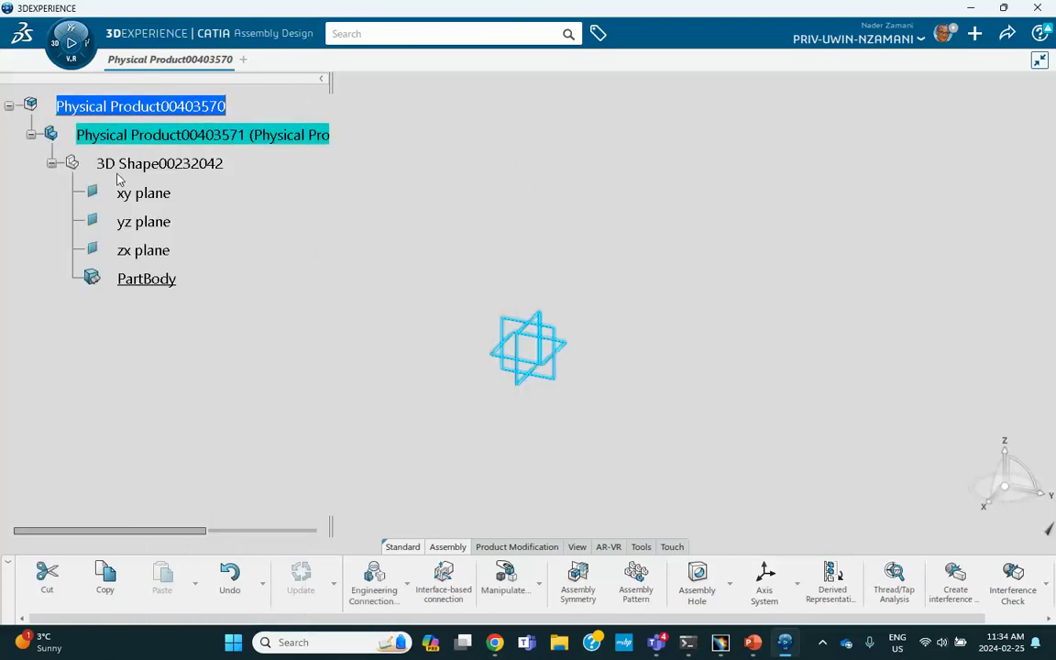
left_click(180, 164)
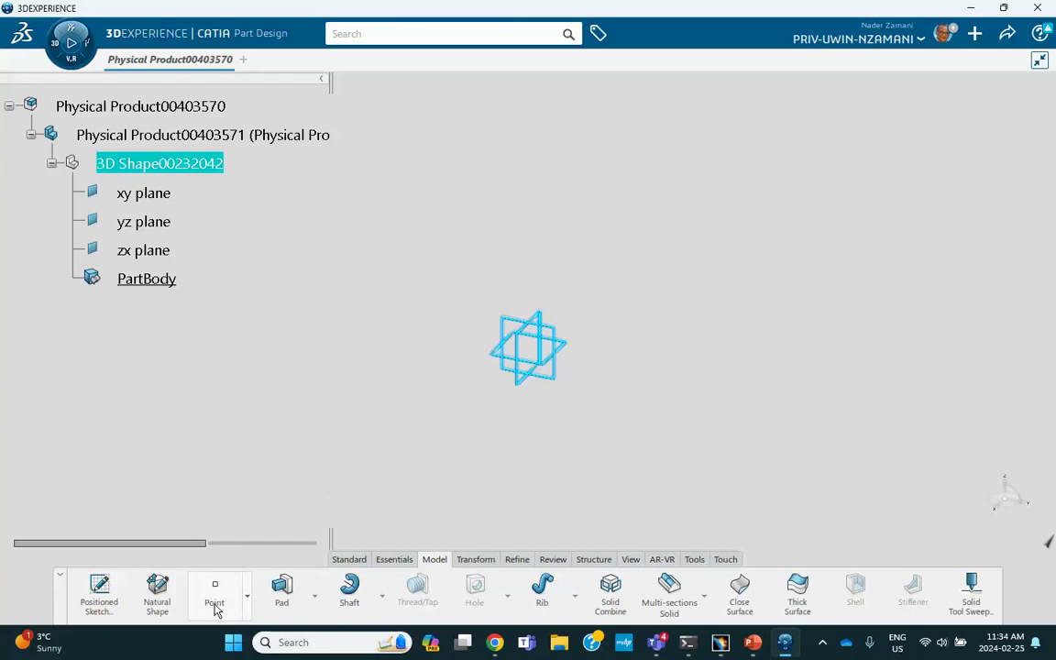
Create coordinate points at (0,0,0), (40,0,0), (40,50,0) and (40,50,50) mm, cancelling the fifth.
left_click(216, 591)
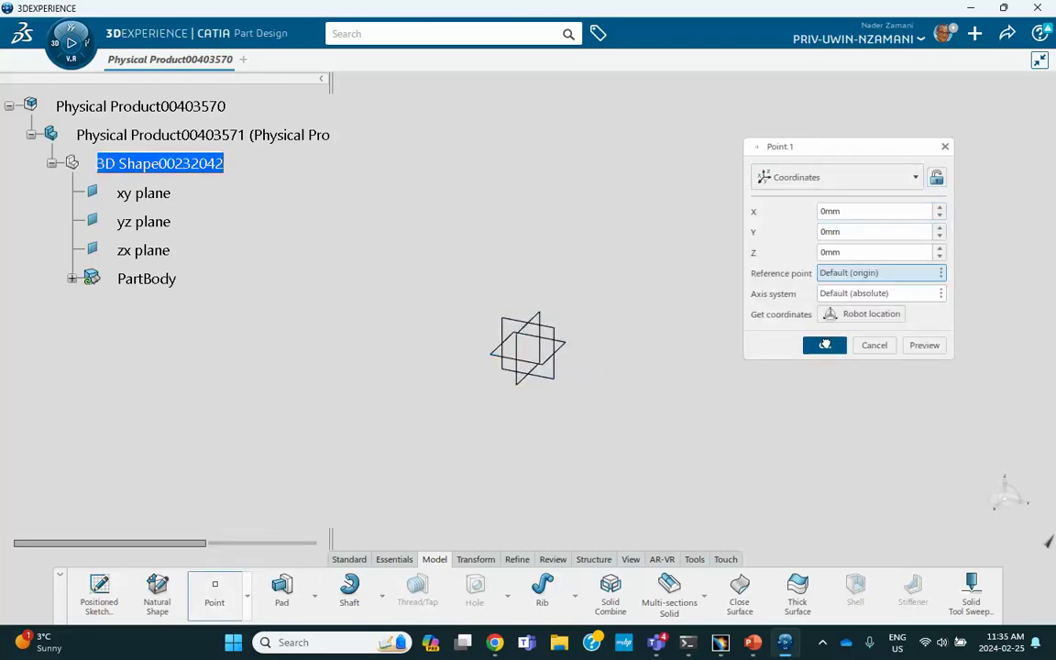
left_click(824, 344)
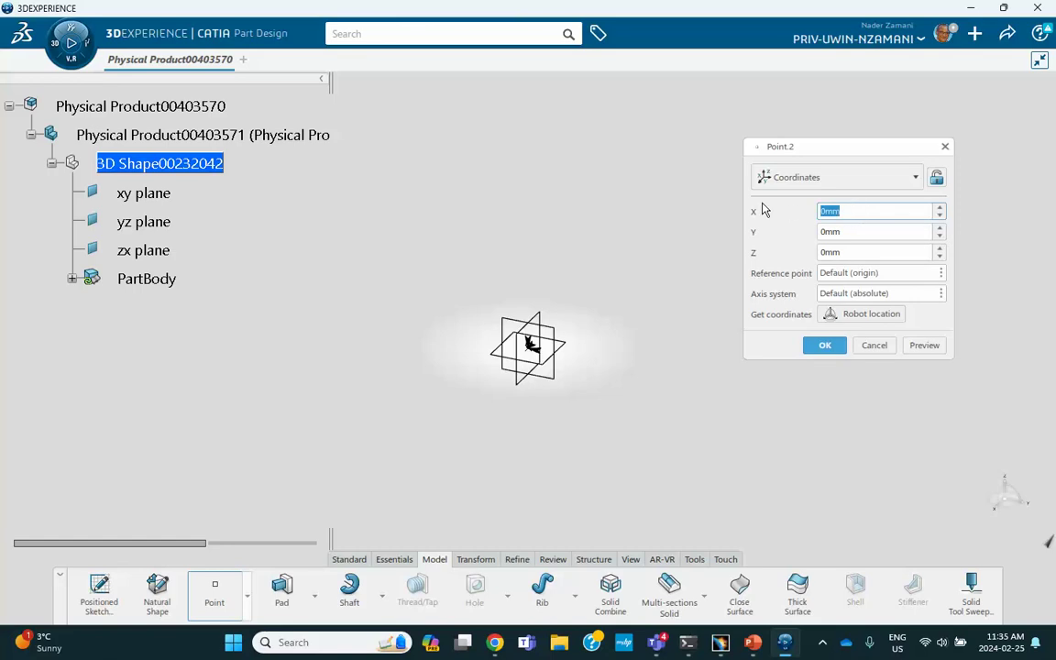
type("40")
left_click(823, 345)
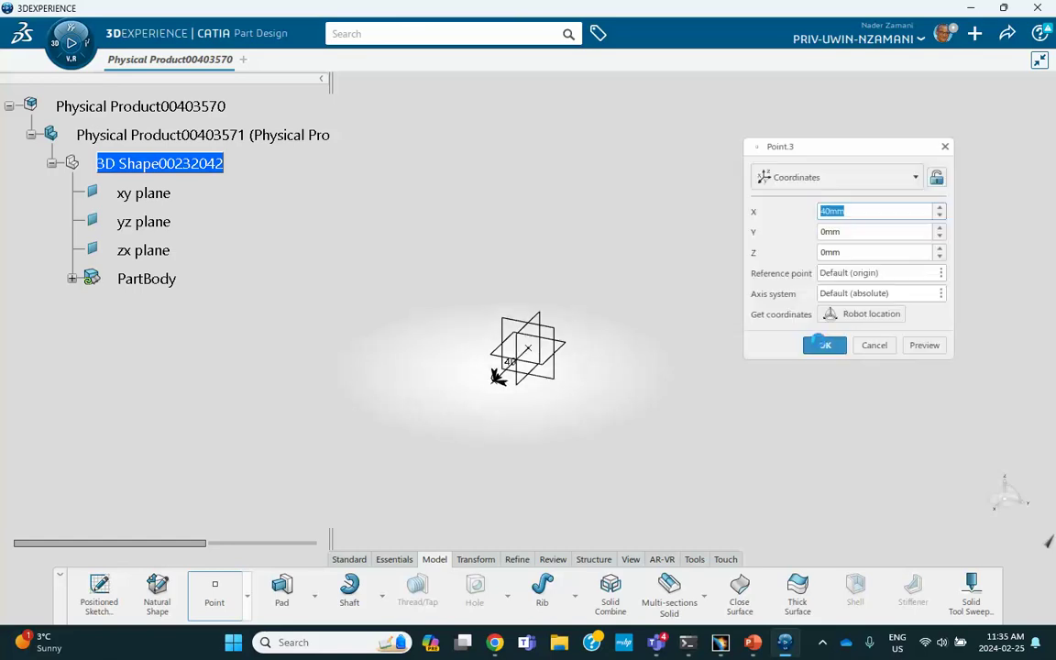
left_click(847, 235)
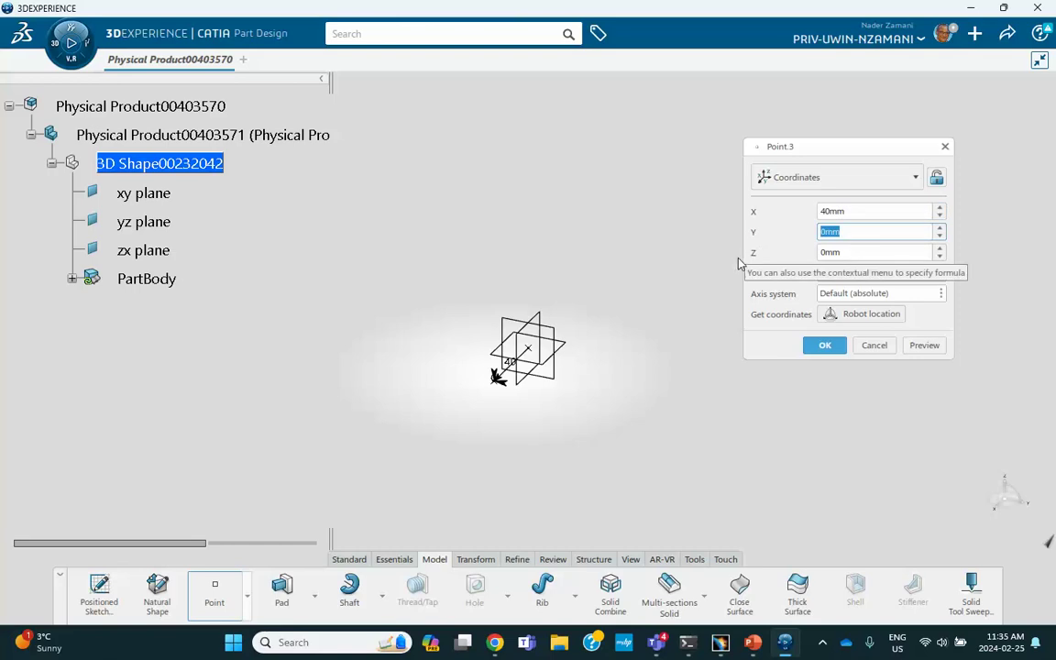
type("50")
left_click(824, 345)
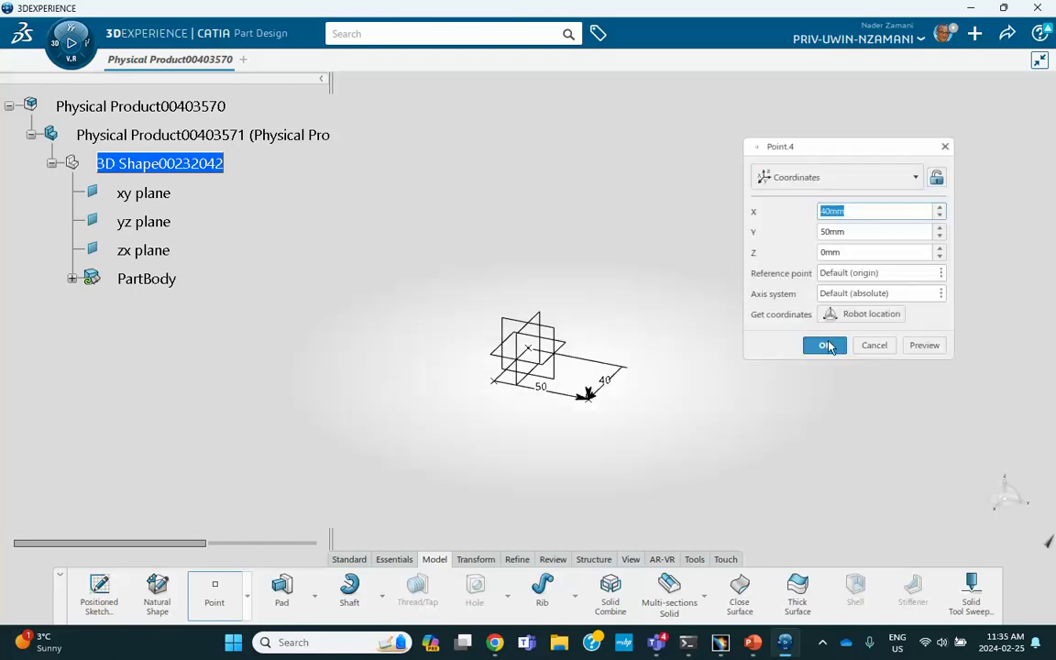
left_click(834, 252)
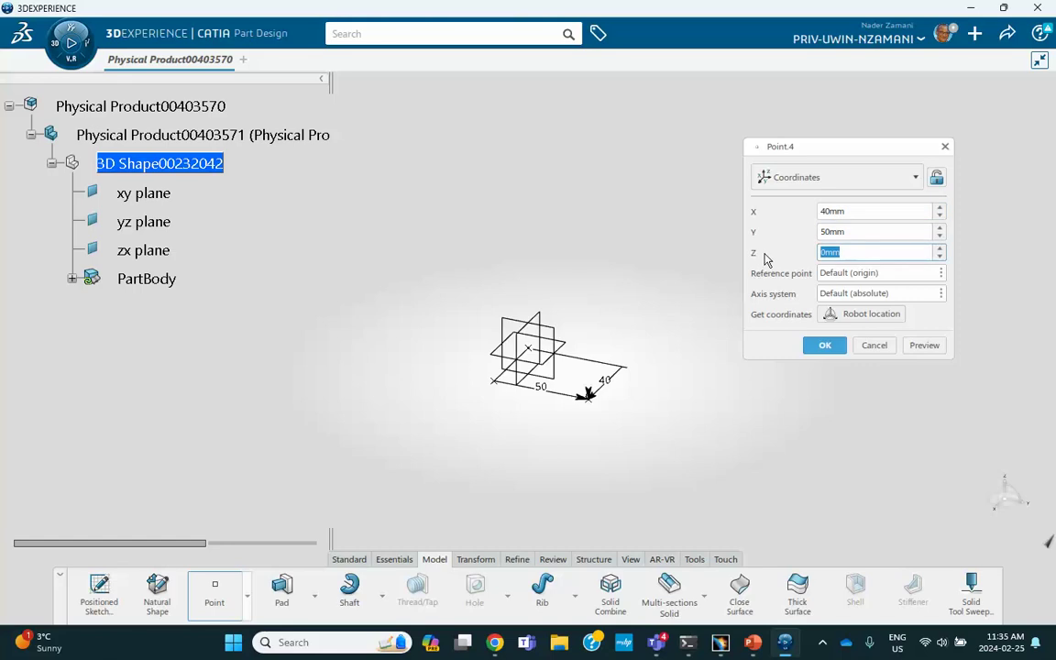
type("50")
left_click(824, 346)
middle_click_drag(694, 392, 632, 376)
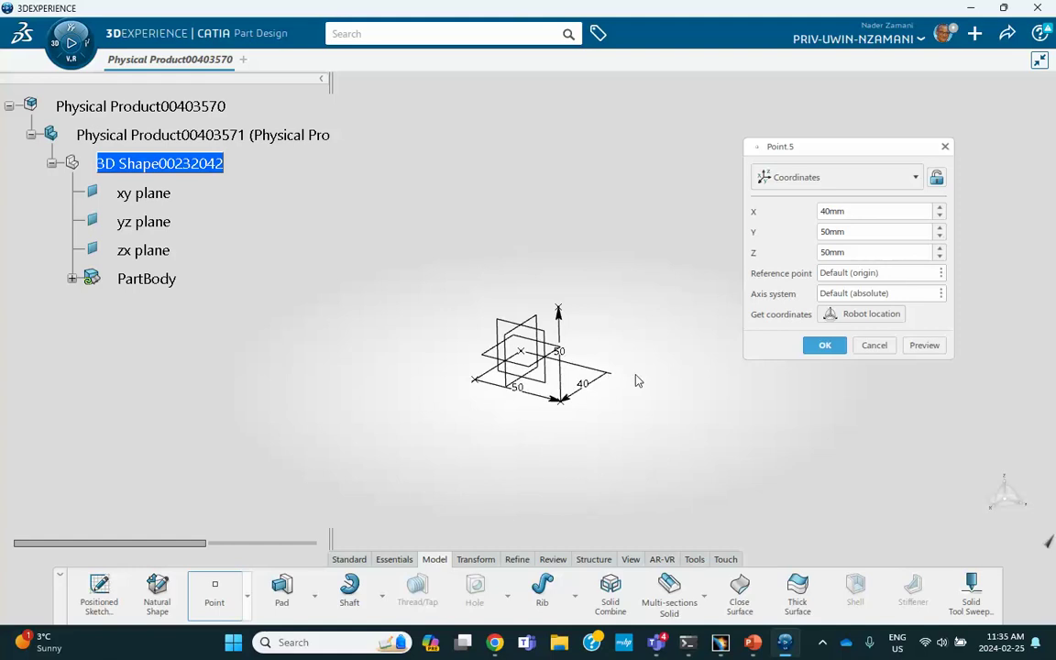
left_click(872, 345)
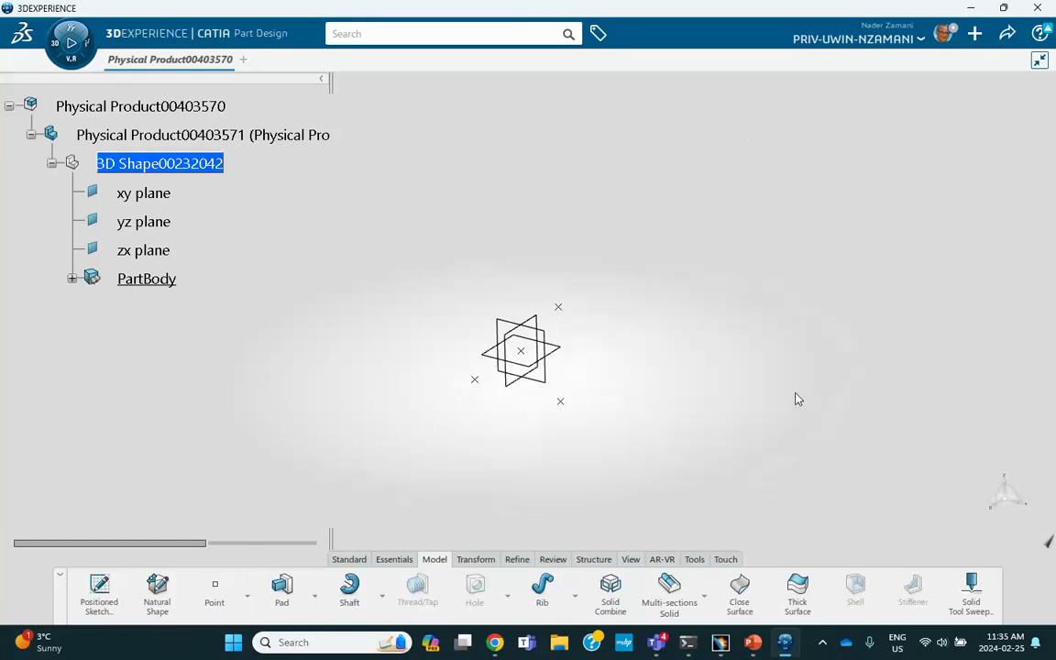
Reactivate the root product and insert a second 3D Part, Physical Product00403572, expanding its node.
middle_click_drag(717, 358, 626, 313)
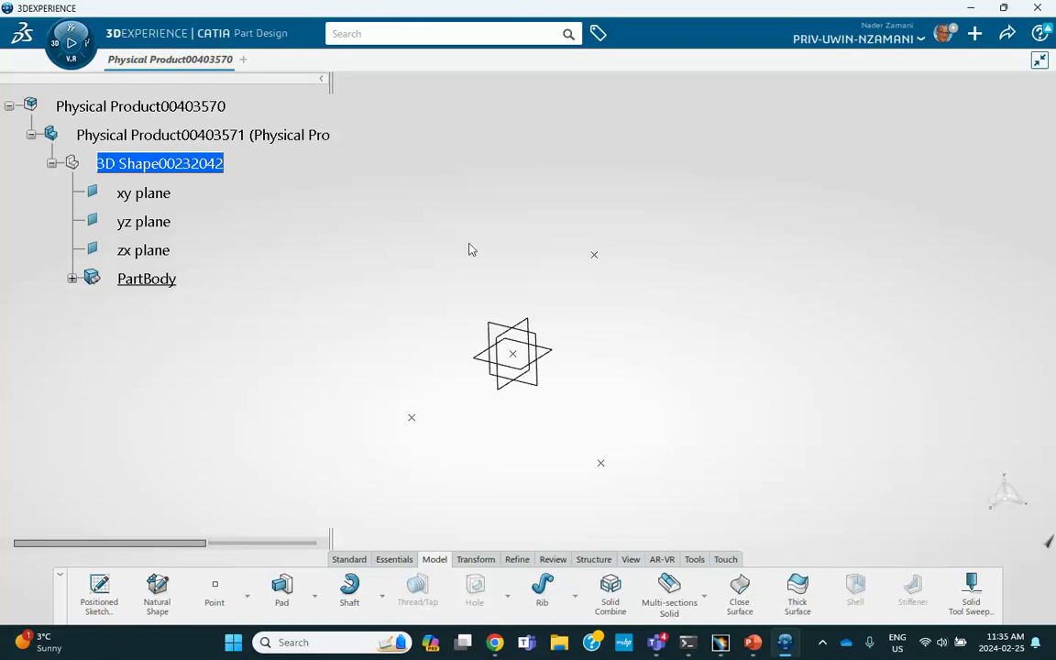
double_click(139, 106)
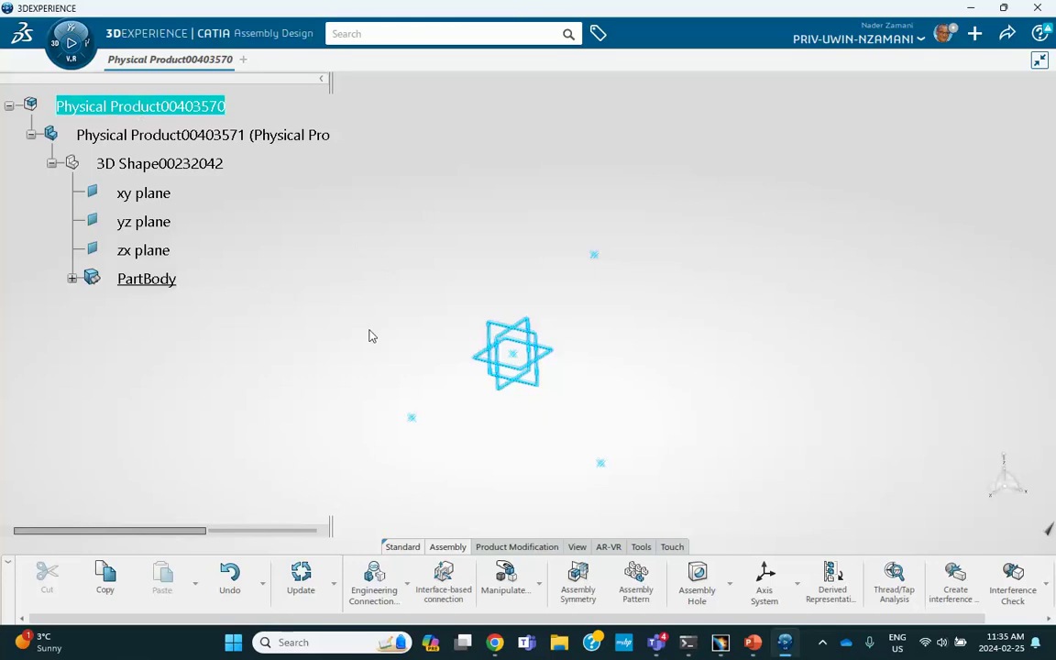
mouse_move(369, 336)
middle_mouse_down()
mouse_move(391, 318)
mouse_move(403, 412)
mouse_move(465, 447)
middle_mouse_up()
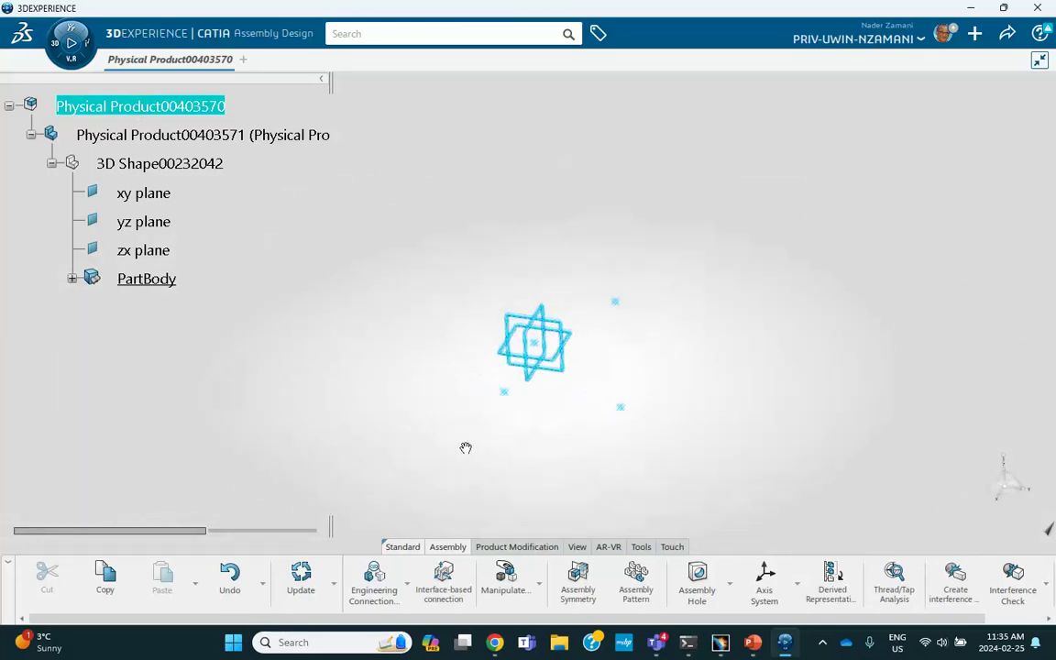
right_click(121, 110)
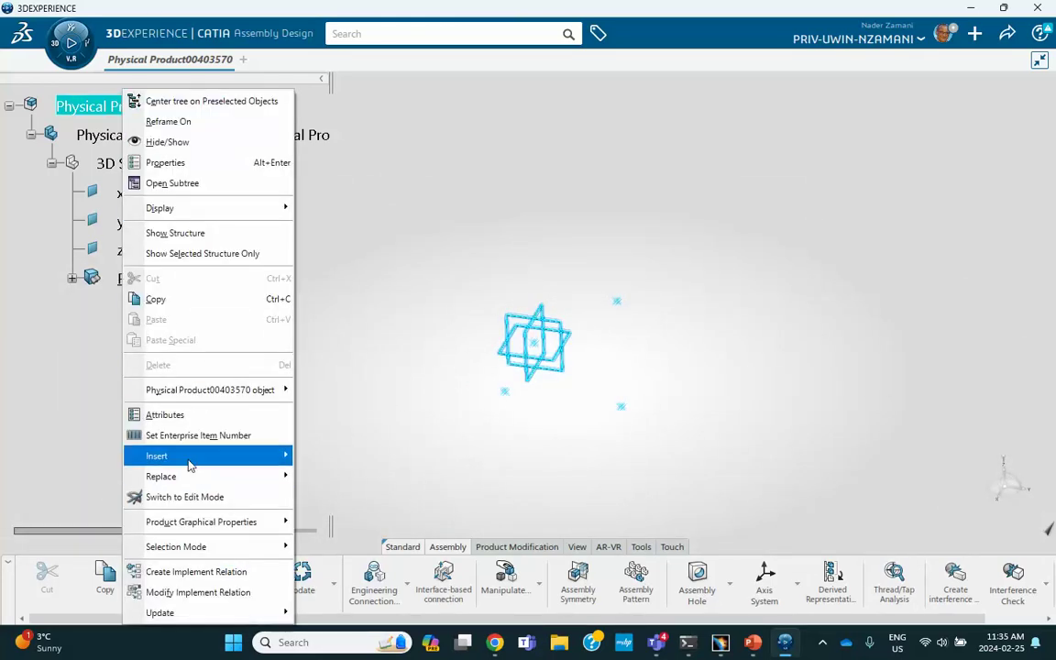
mouse_move(188, 456)
left_click(349, 199)
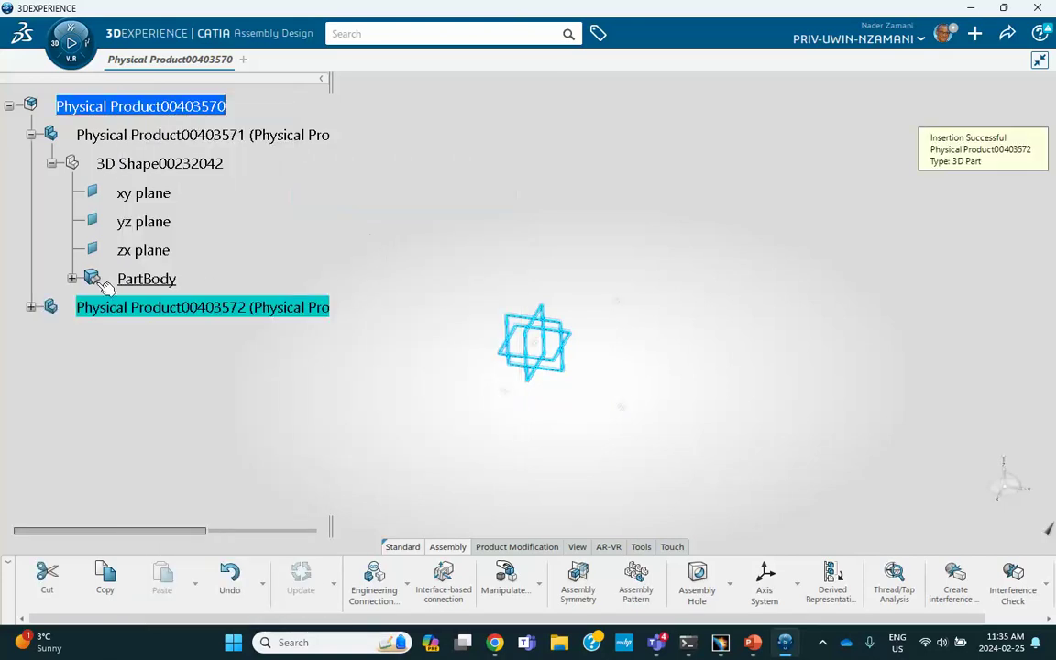
left_click(30, 307)
Sketch a small rectangle on the xy plane of 3D Shape00232043.
double_click(158, 337)
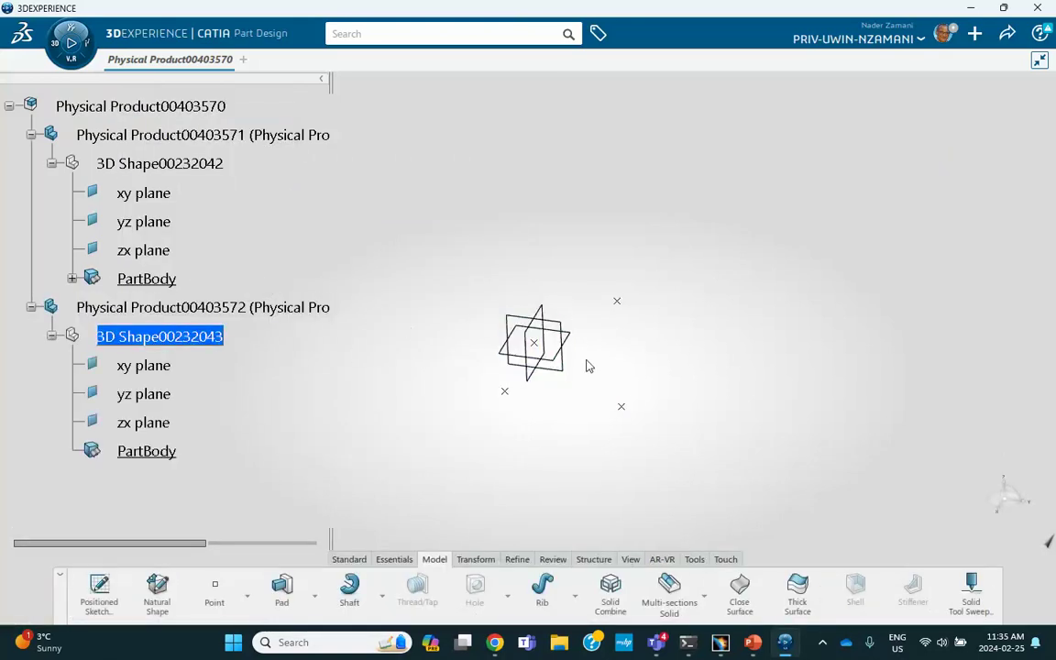
left_click(566, 338)
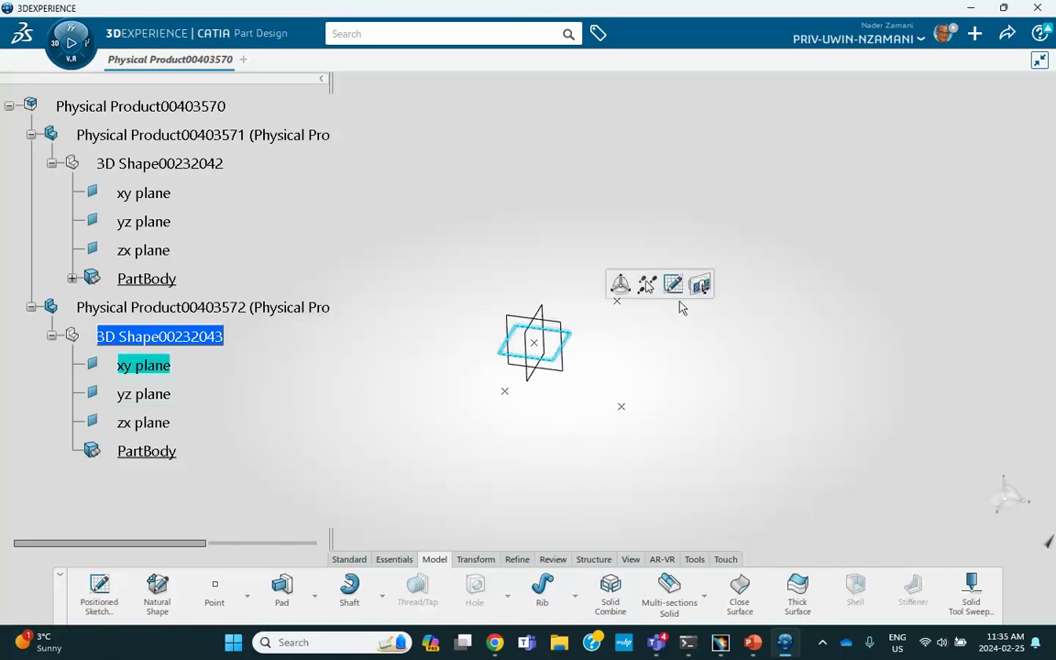
left_click(672, 286)
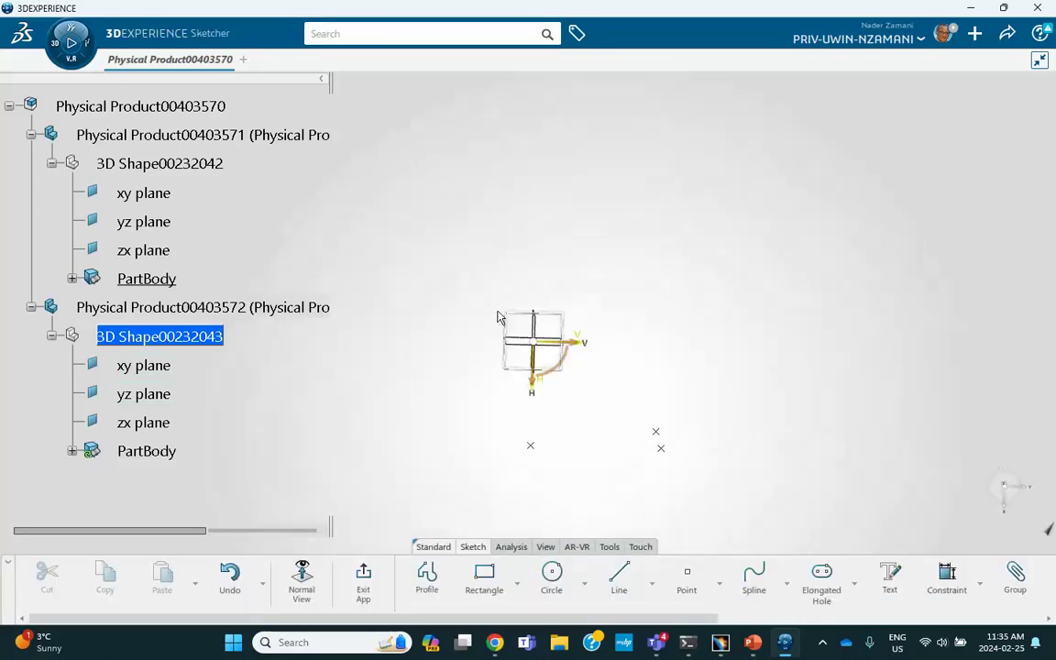
left_click(484, 579)
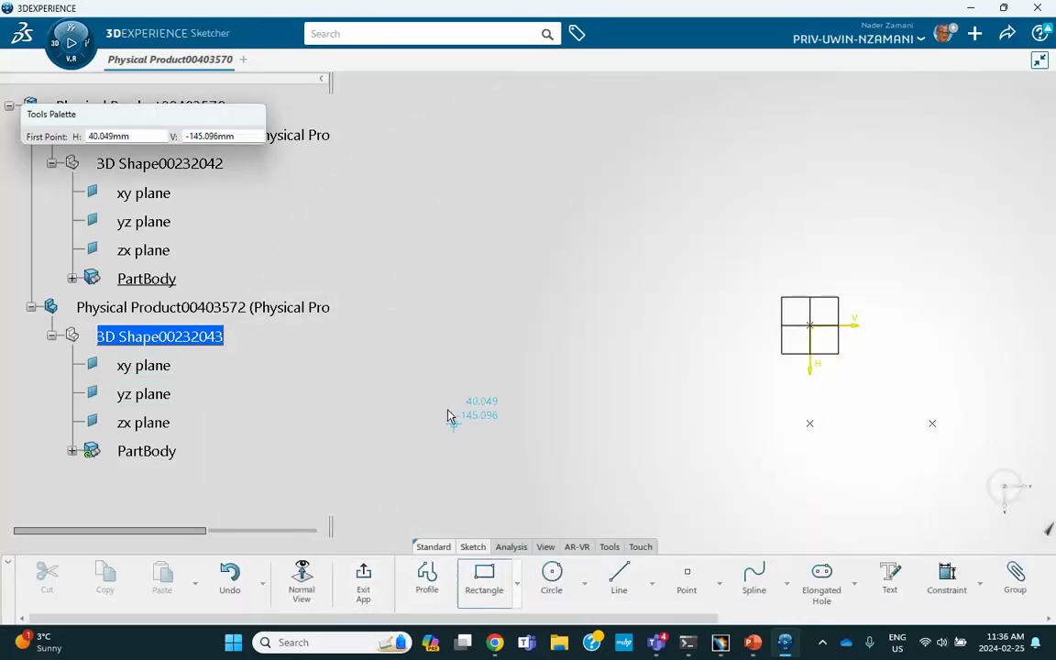
left_click(398, 345)
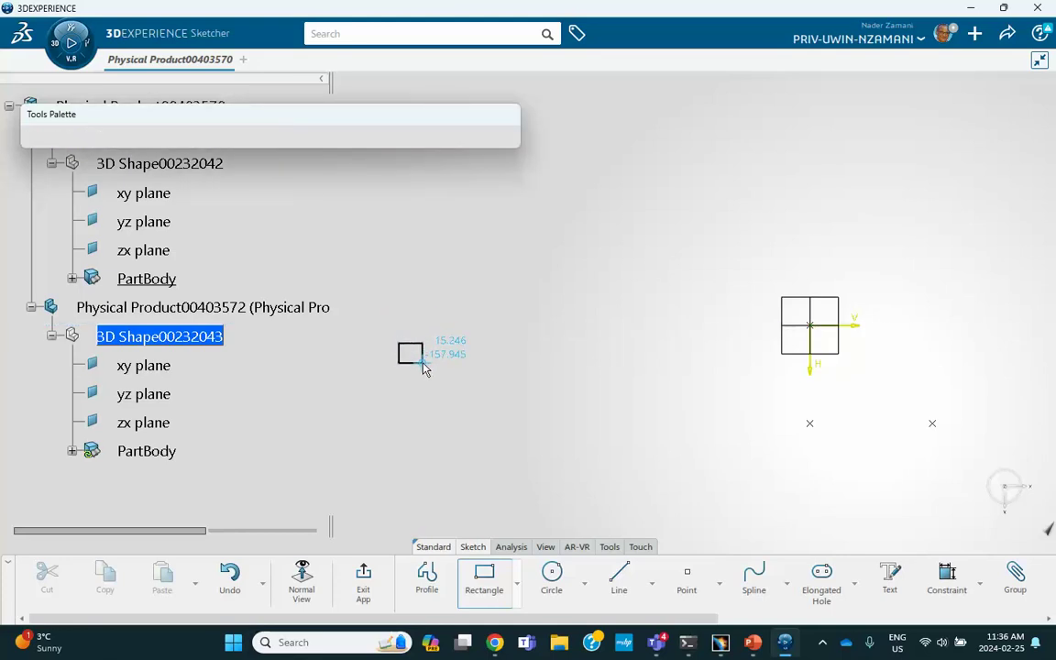
left_click(423, 364)
left_click(352, 575)
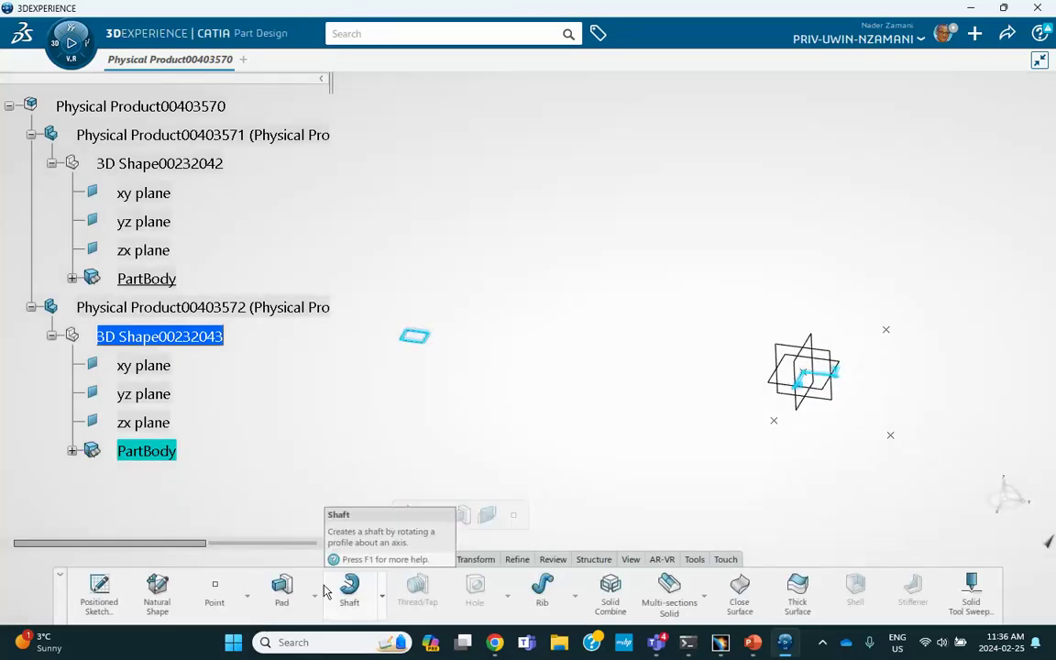
Pad the rectangle 10 mm into a cube and reactivate the root product for assembly editing.
left_click(282, 586)
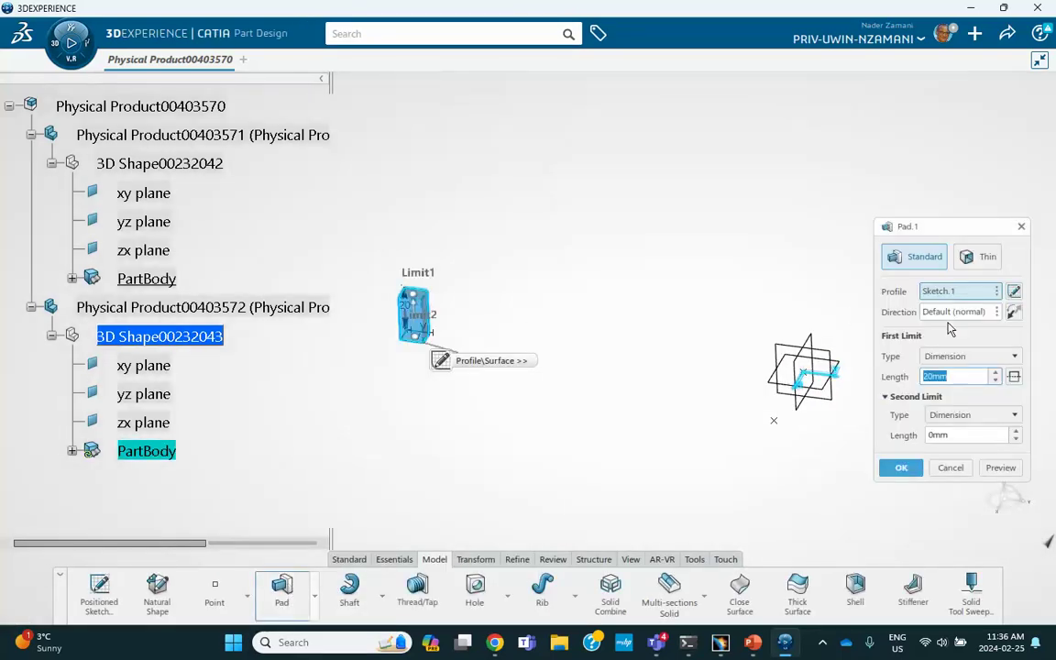
type("10")
left_click(901, 468)
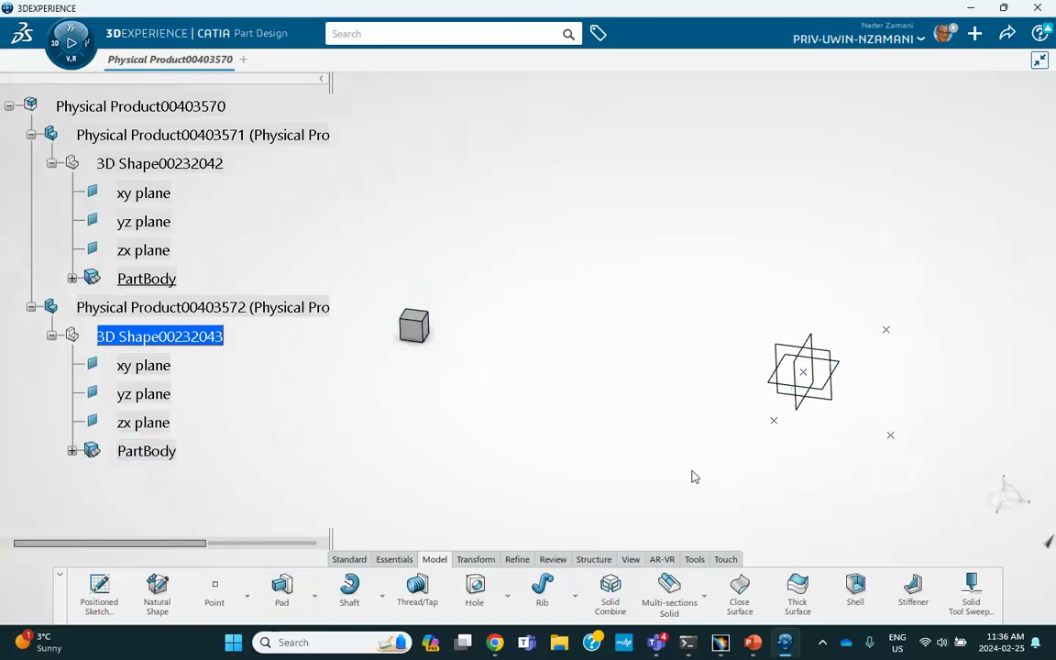
middle_click_drag(592, 394, 560, 370)
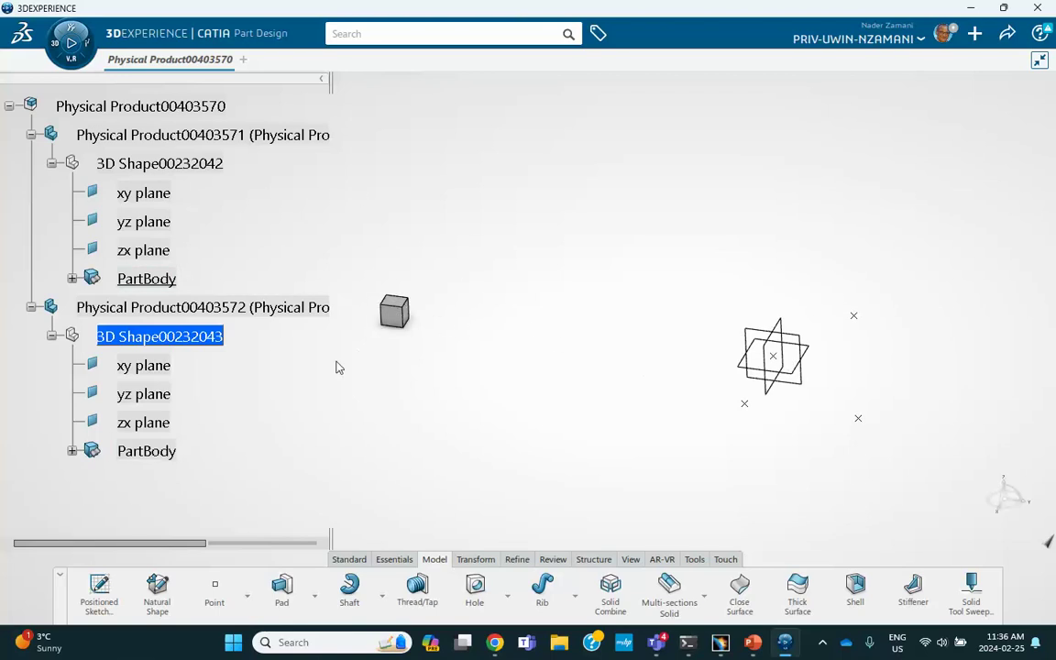
double_click(167, 107)
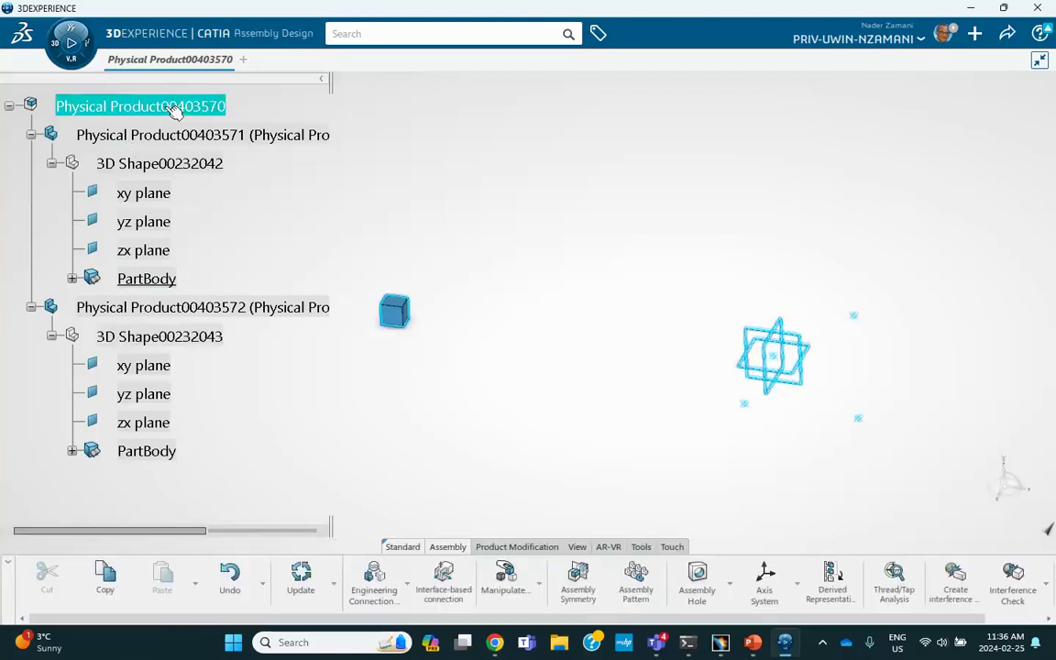
Start an Assembly Pattern of the cube product with a new user pattern stored in 3D Shape00232043.
left_click(639, 577)
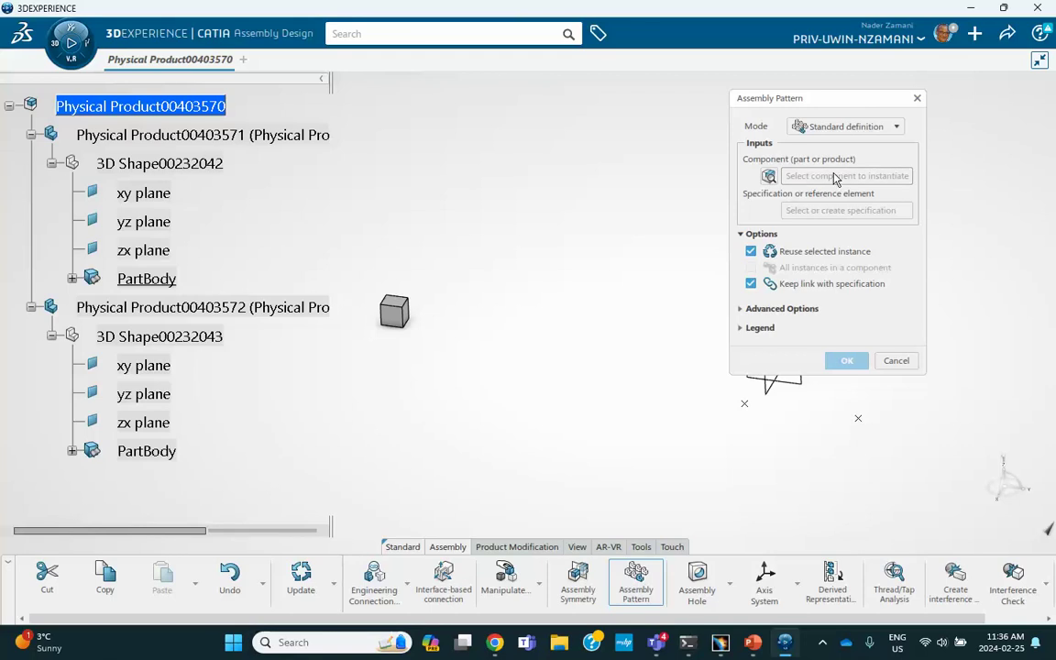
left_click(395, 311)
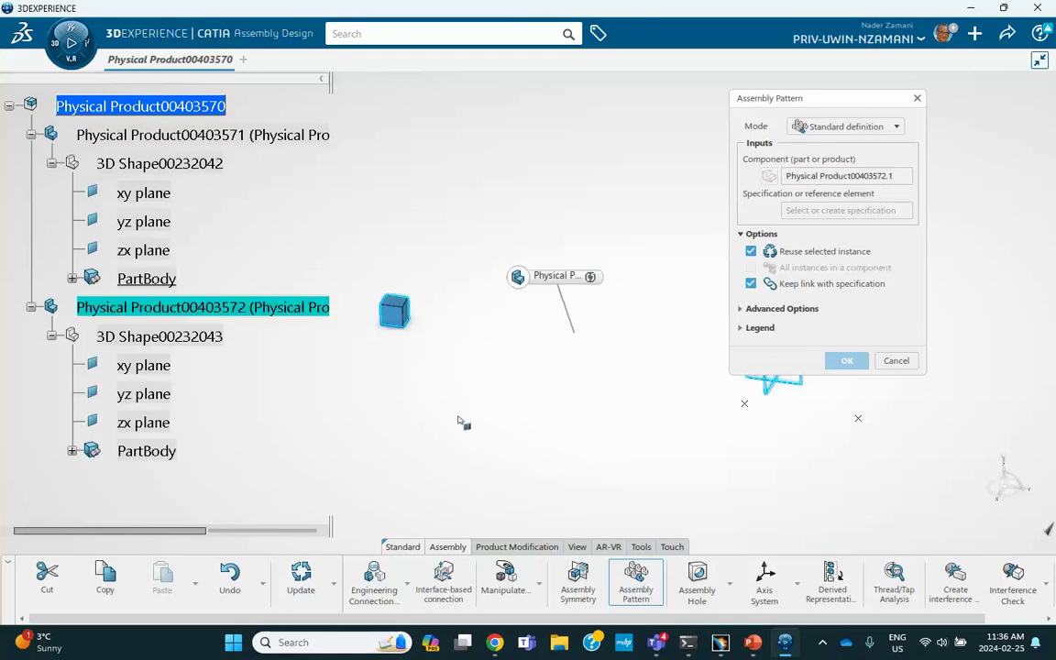
left_click(809, 211)
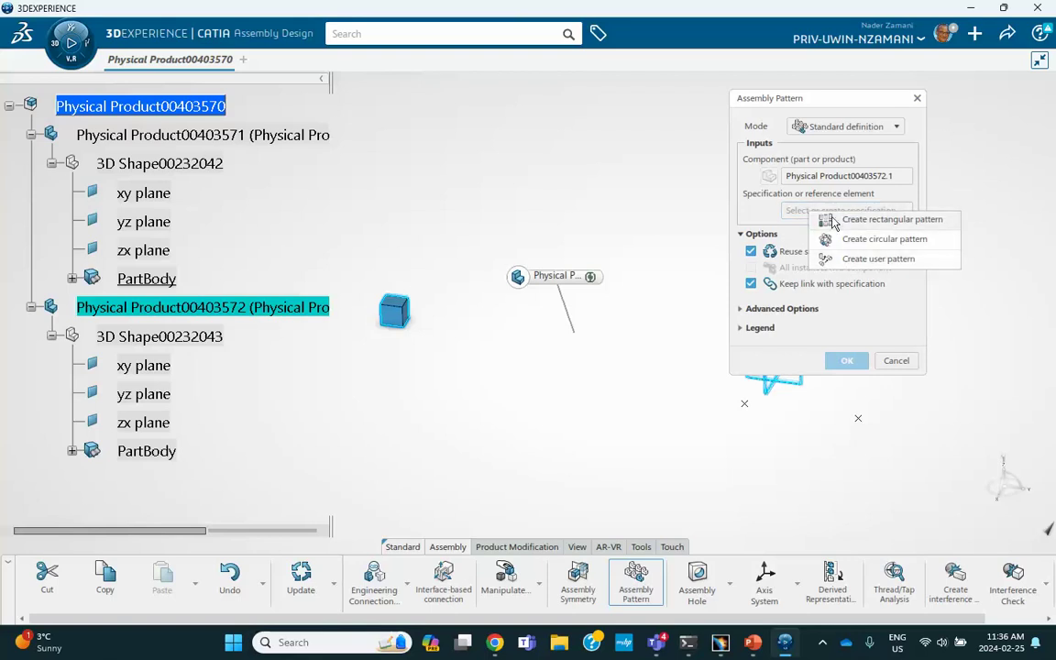
left_click(858, 261)
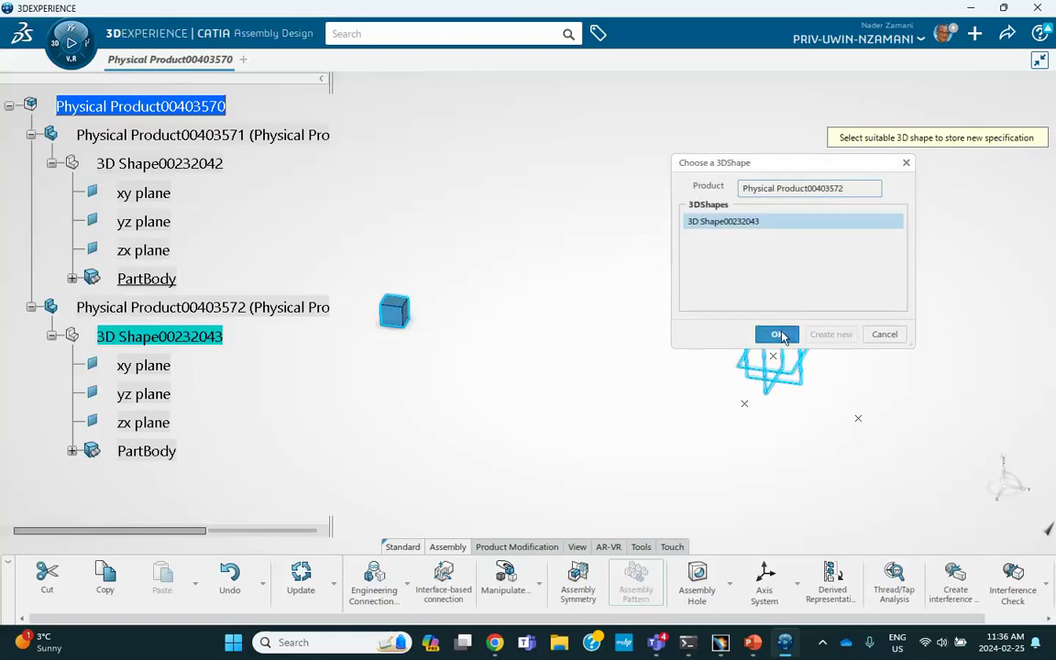
left_click(777, 335)
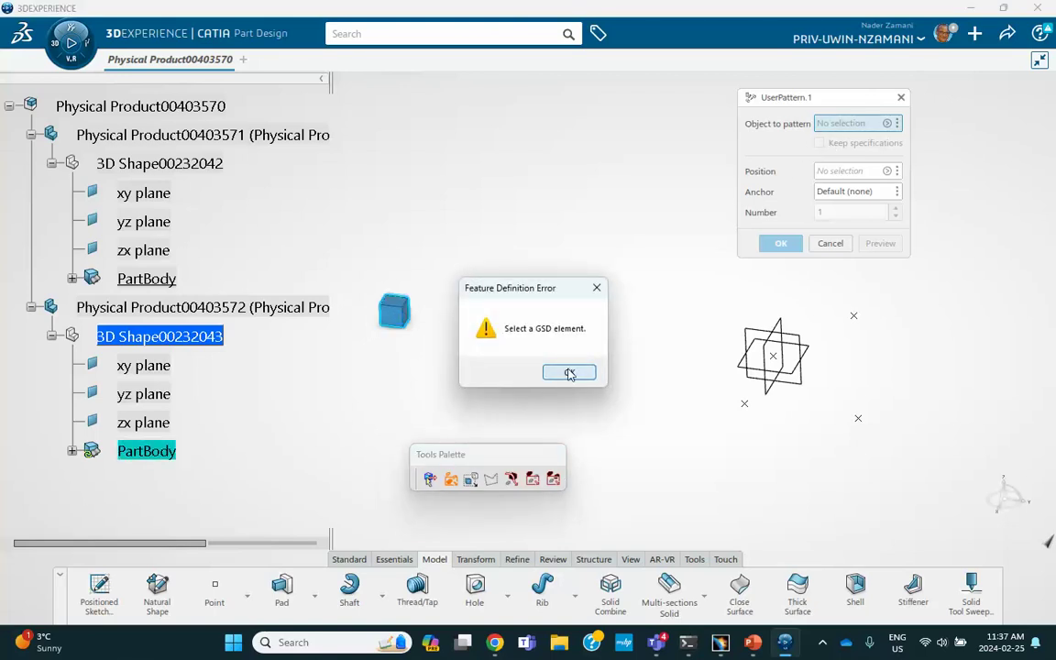
left_click(568, 374)
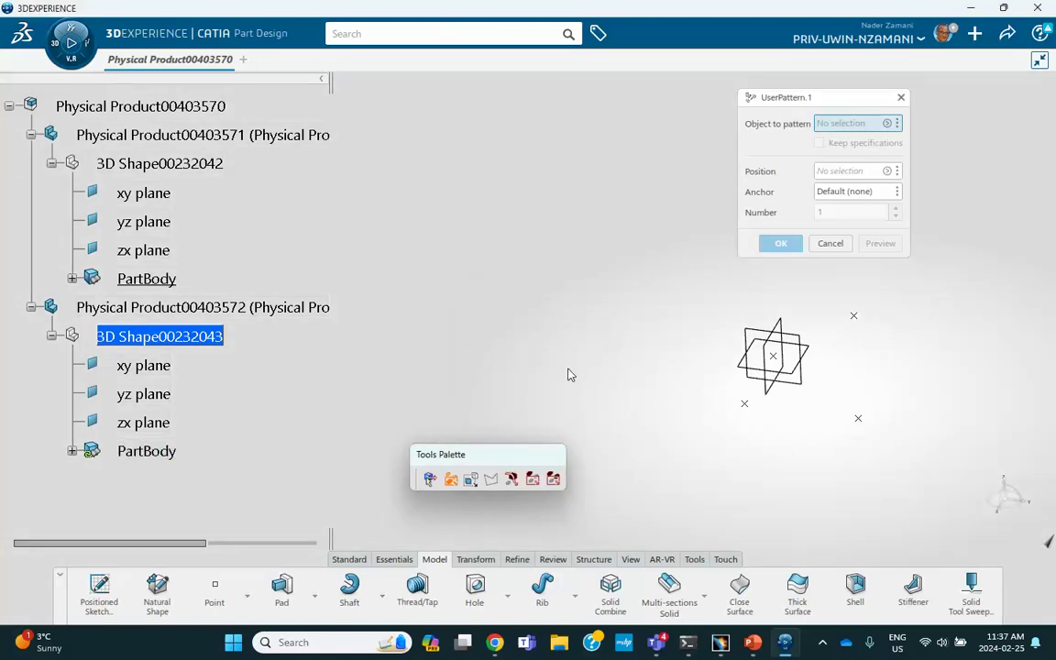
left_click(830, 244)
Recreate the user pattern in 3D Shape00232043 and close the wireframe creation menu.
left_click(820, 211)
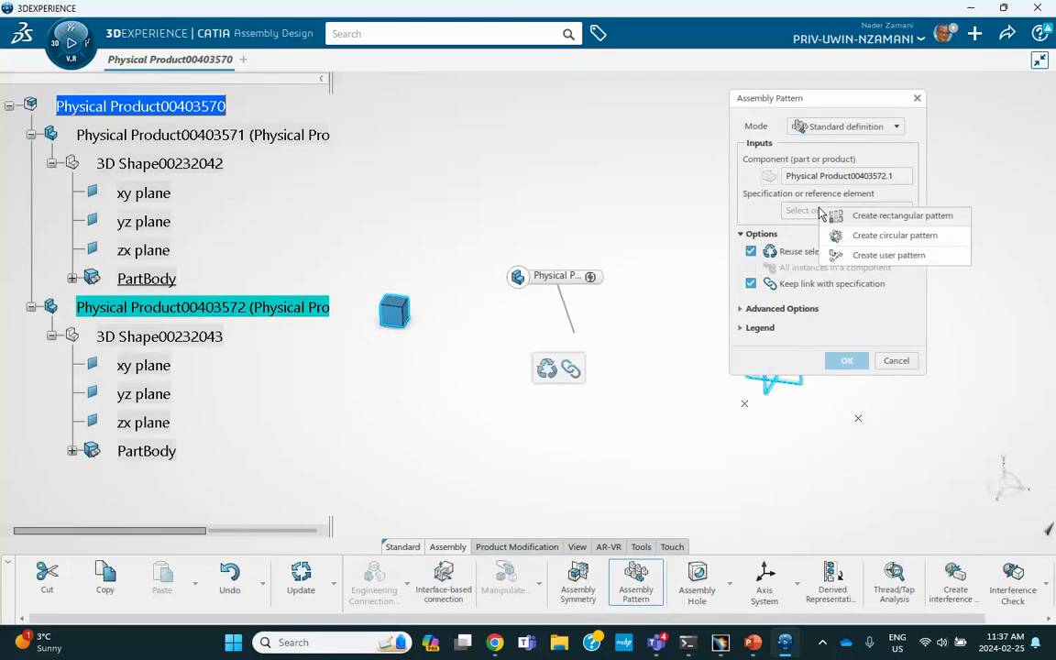
left_click(763, 232)
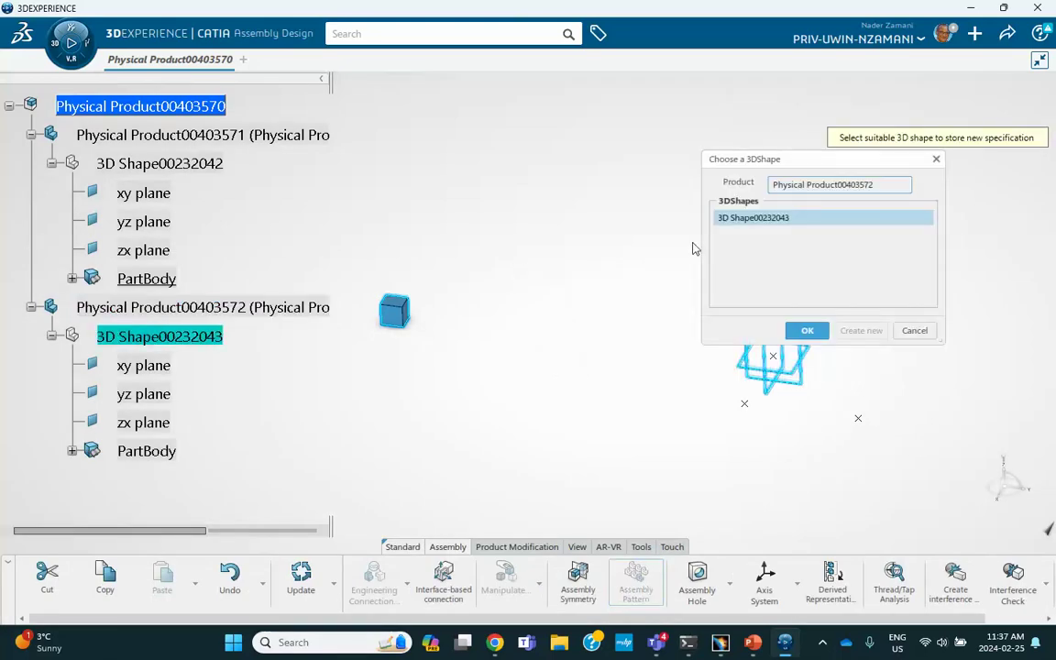
left_click(813, 330)
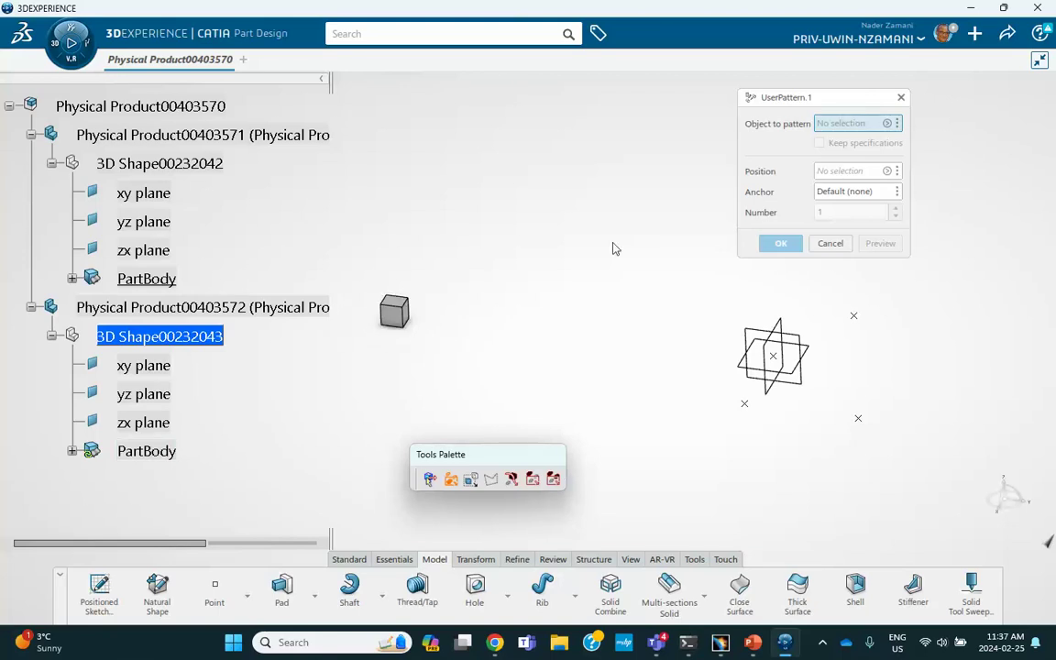
right_click(831, 129)
mouse_move(870, 131)
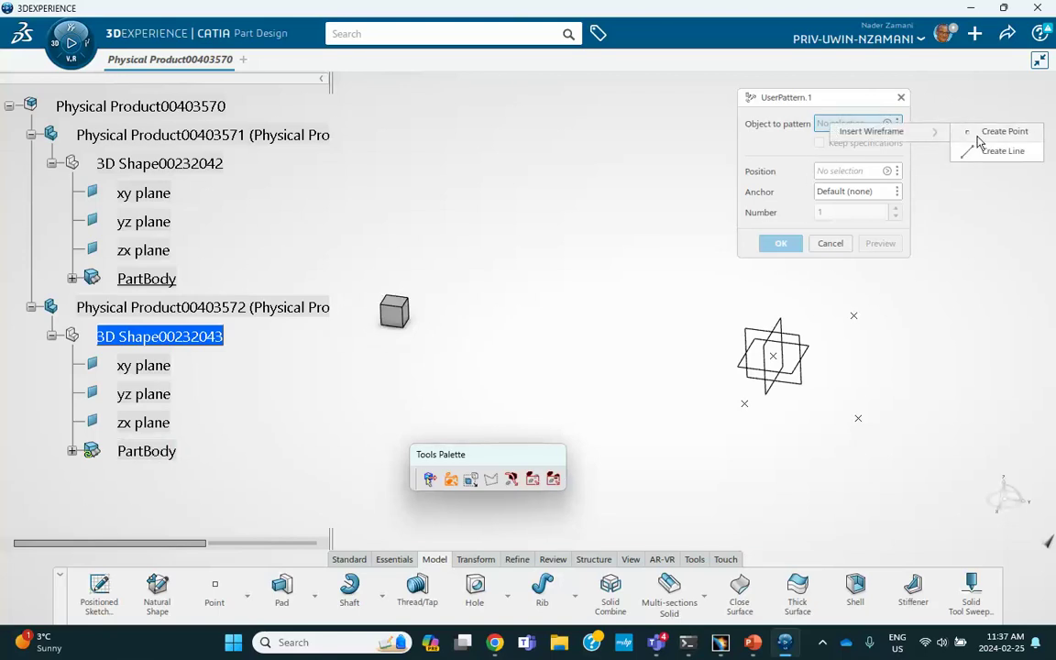
left_click(504, 212)
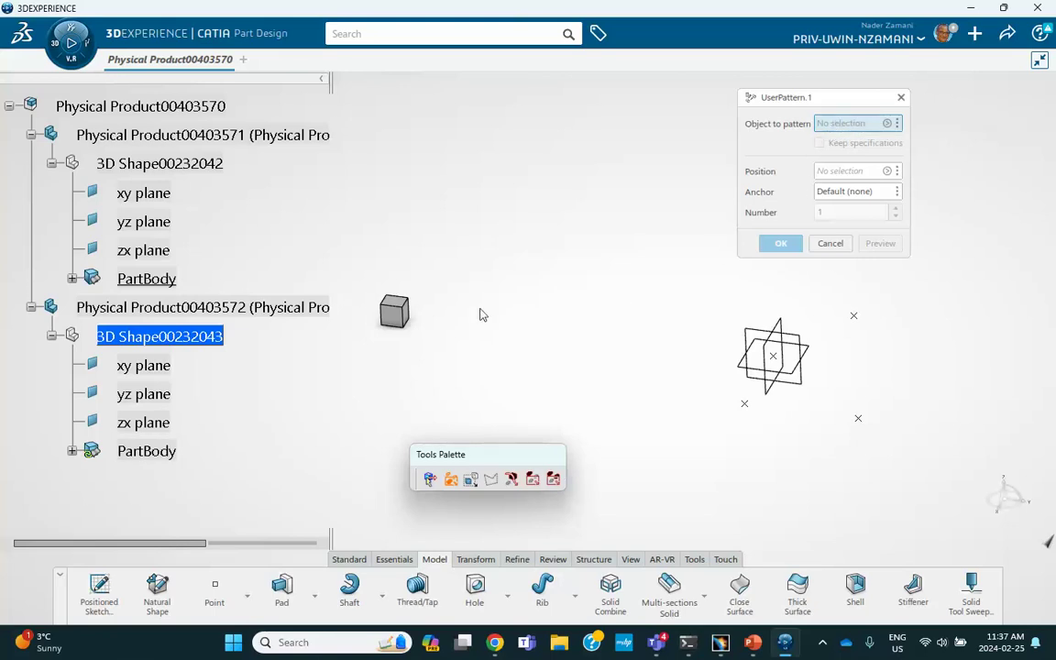
Pick xy plane as the object to pattern and dismiss two invalid-position errors.
left_click(139, 366)
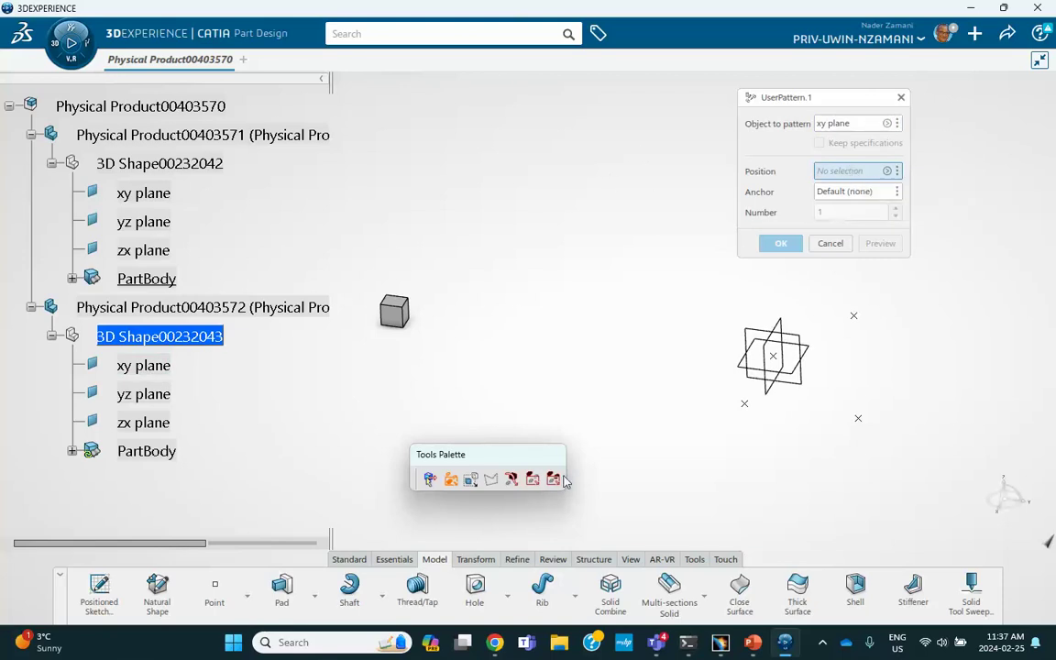
left_click(773, 358)
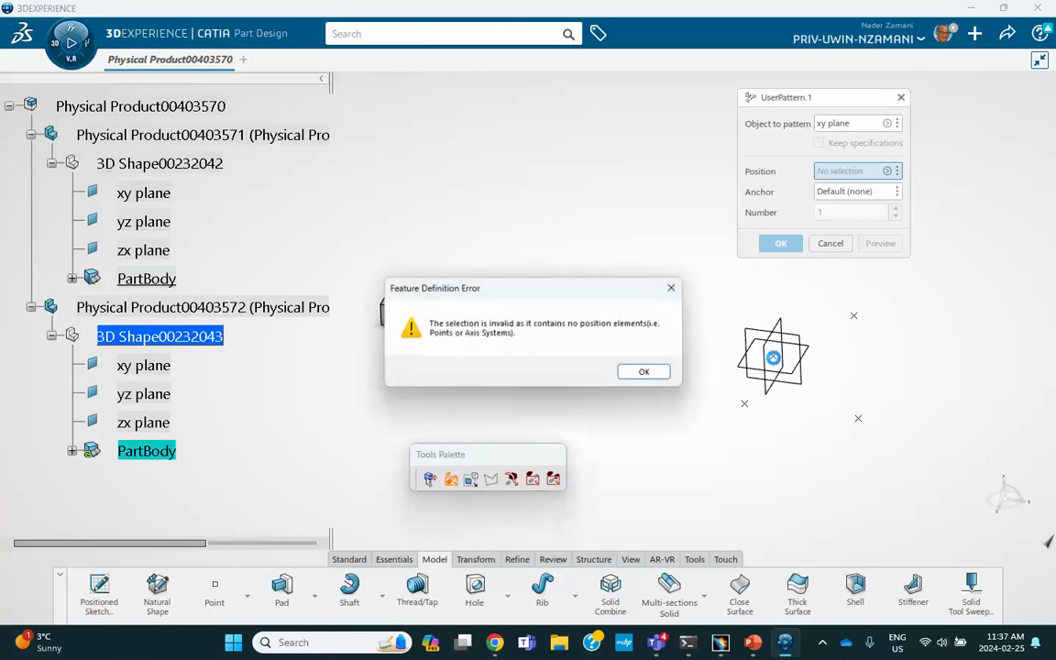
left_click(644, 373)
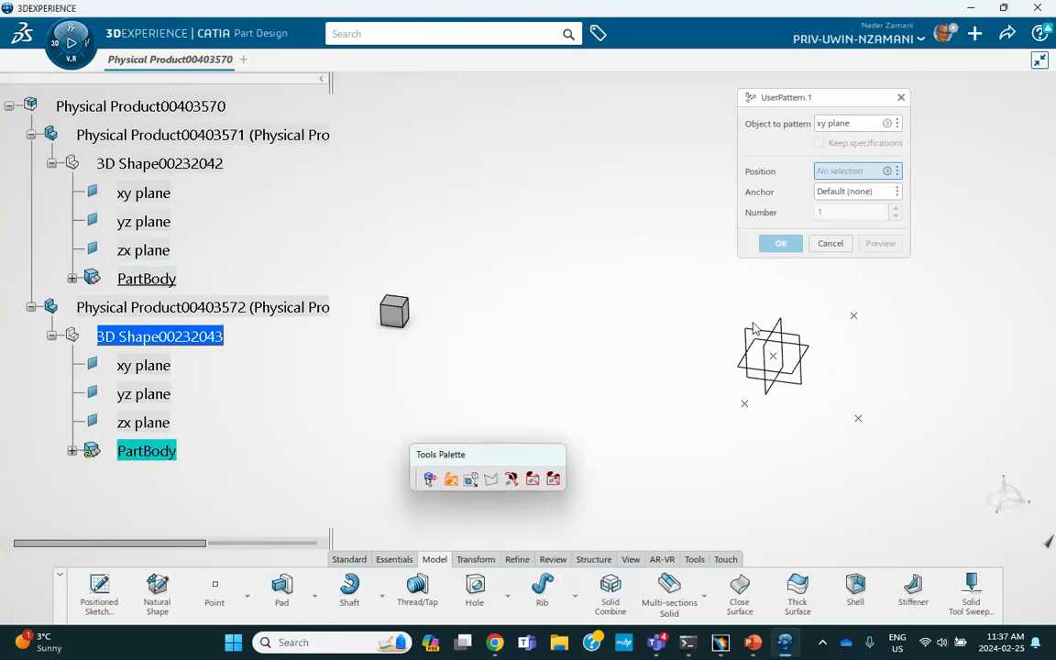
left_click(772, 355)
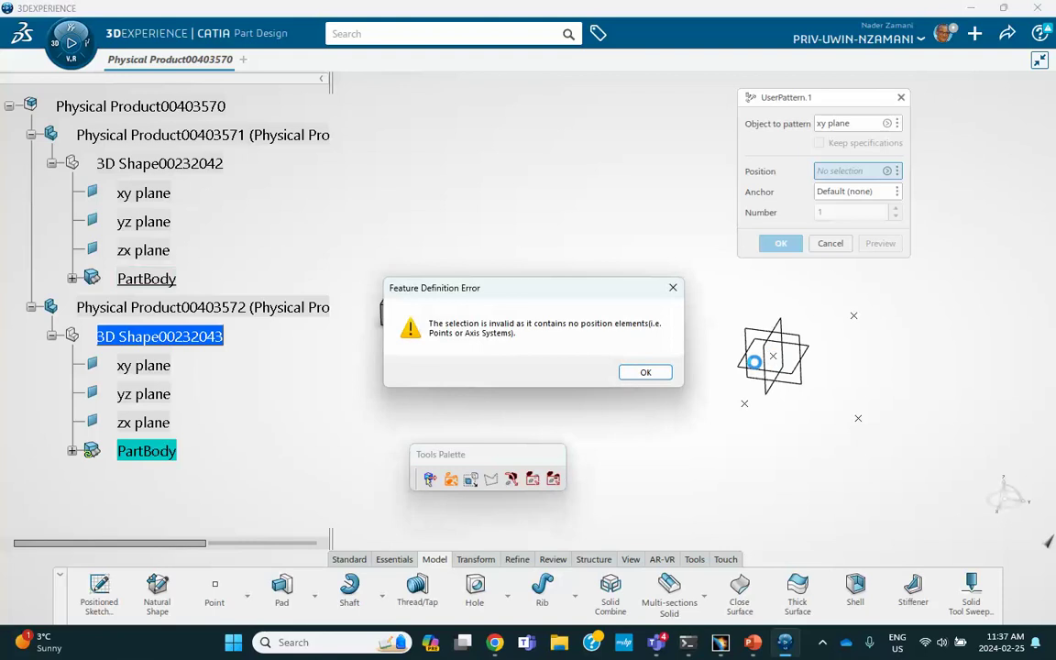
left_click(645, 373)
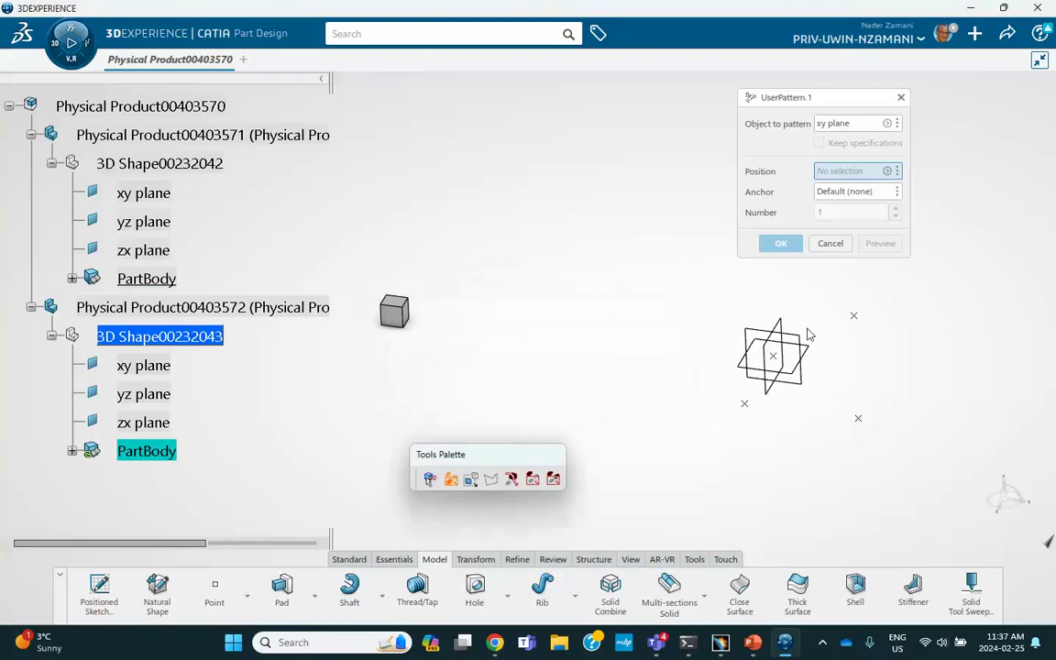
Add the three points as pattern positions, dismiss the plane error, and accept UserPattern.1.
left_click(746, 405)
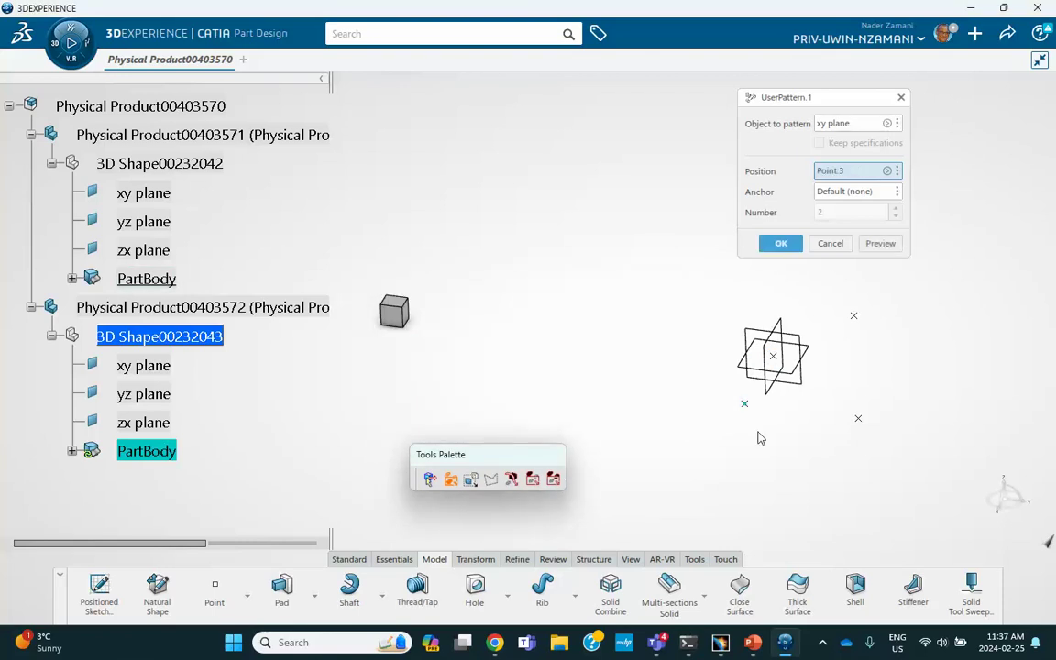
left_click(860, 420)
left_click(853, 316)
left_click(772, 357)
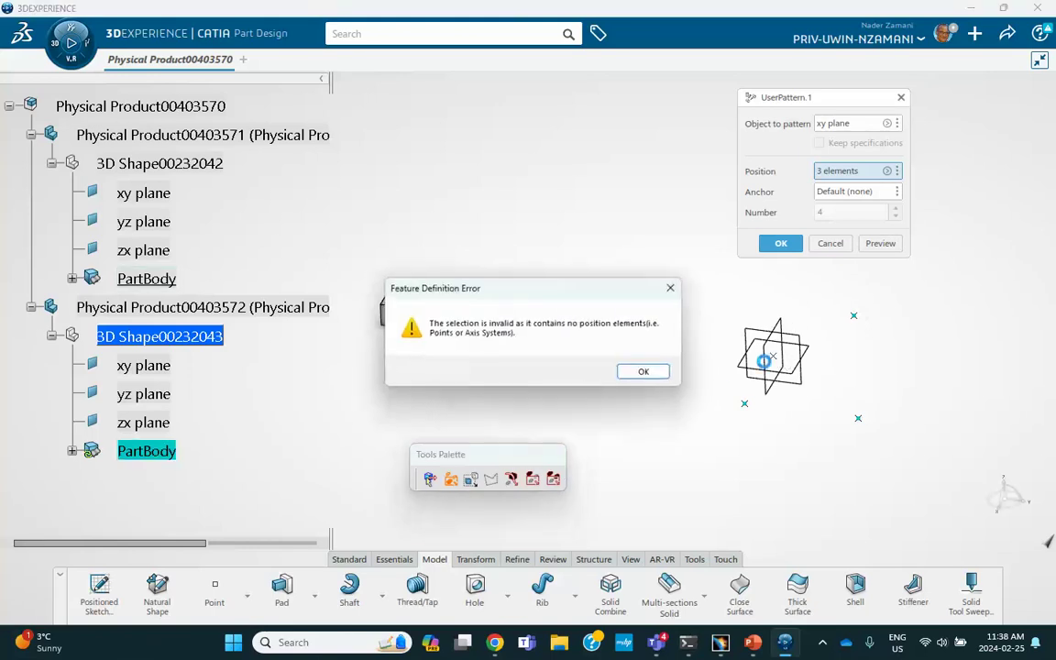
left_click(646, 372)
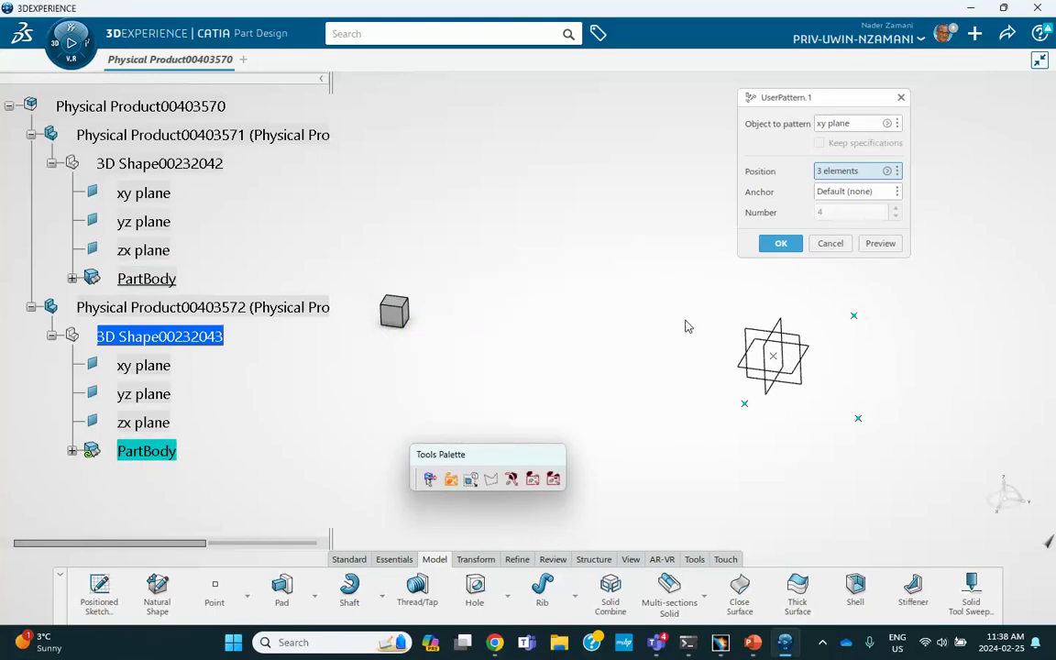
left_click(780, 243)
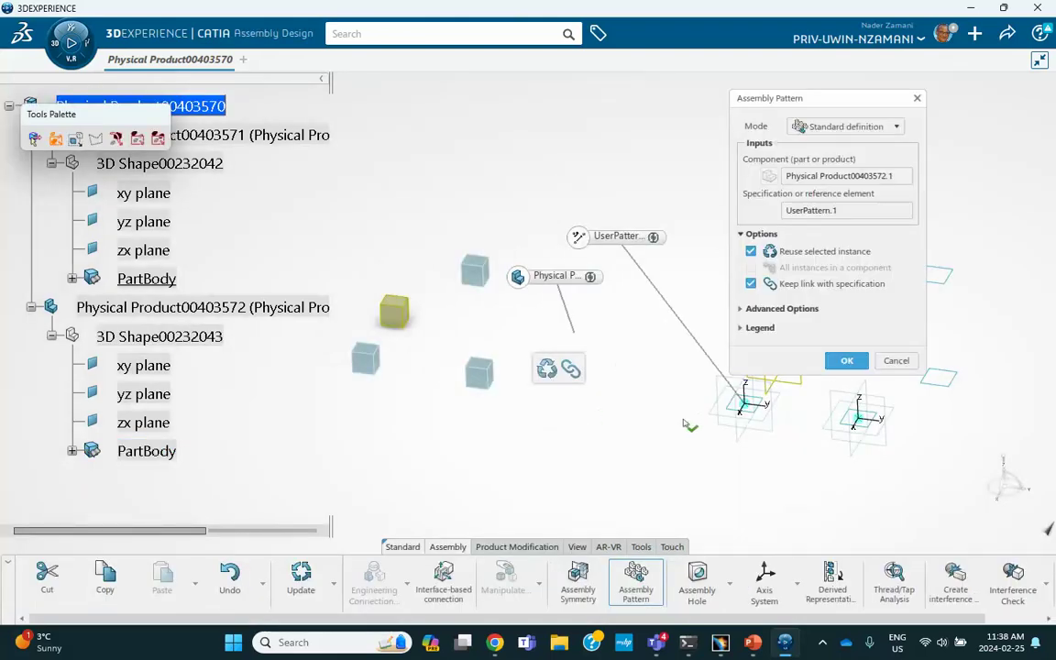
Create the assembly pattern from UserPattern.1, placing cube copies on the four points.
left_click(847, 361)
middle_click_drag(620, 426, 688, 425)
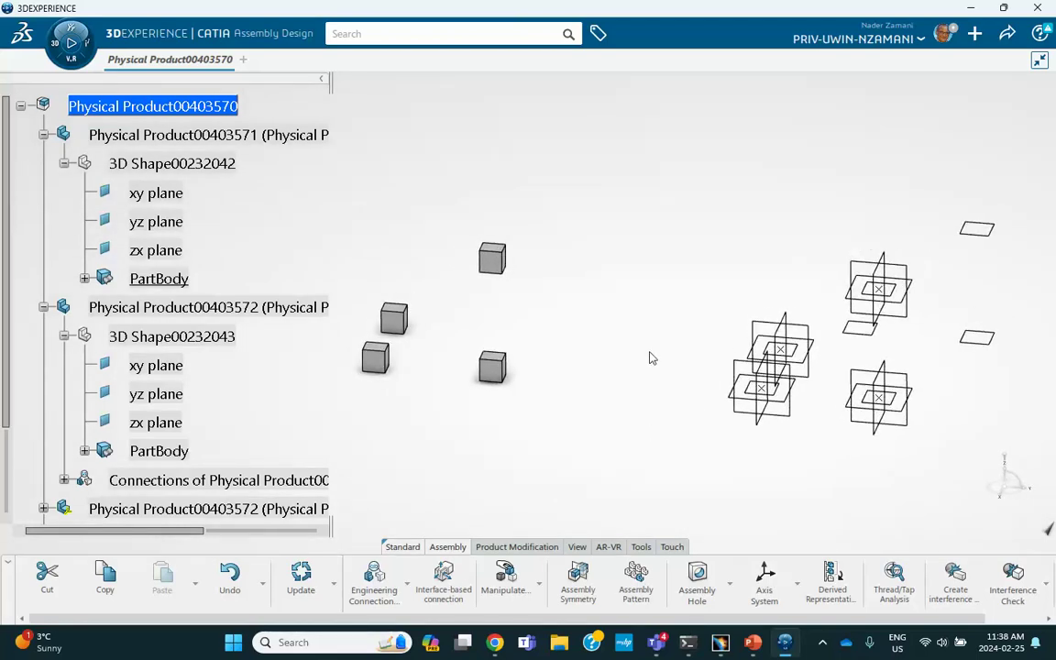
middle_click_drag(650, 359, 730, 332)
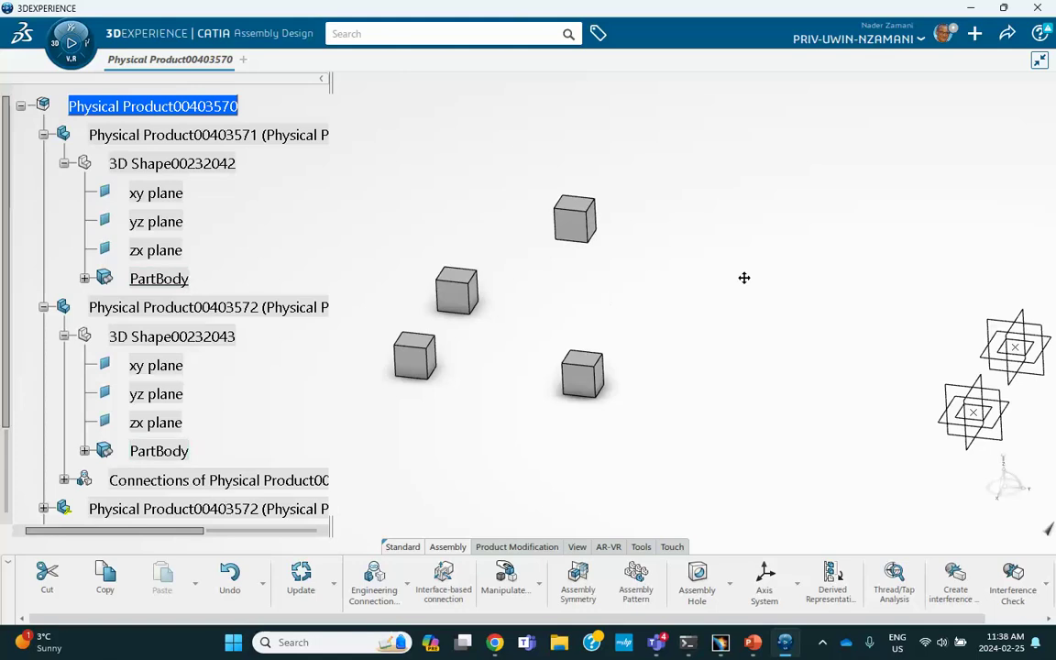
middle_click_drag(745, 278, 723, 313)
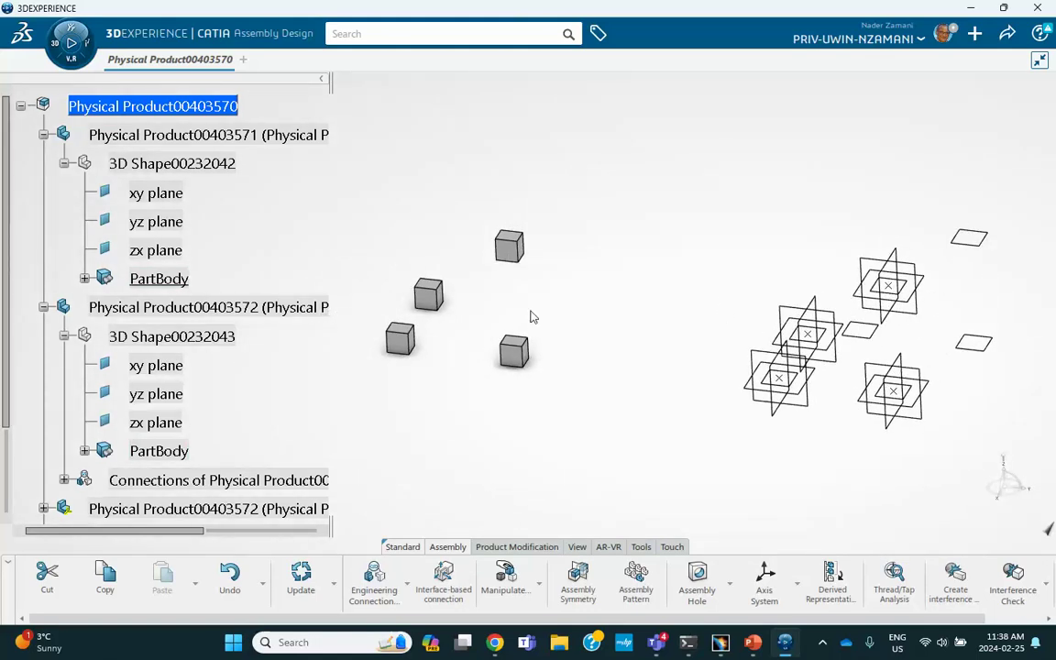